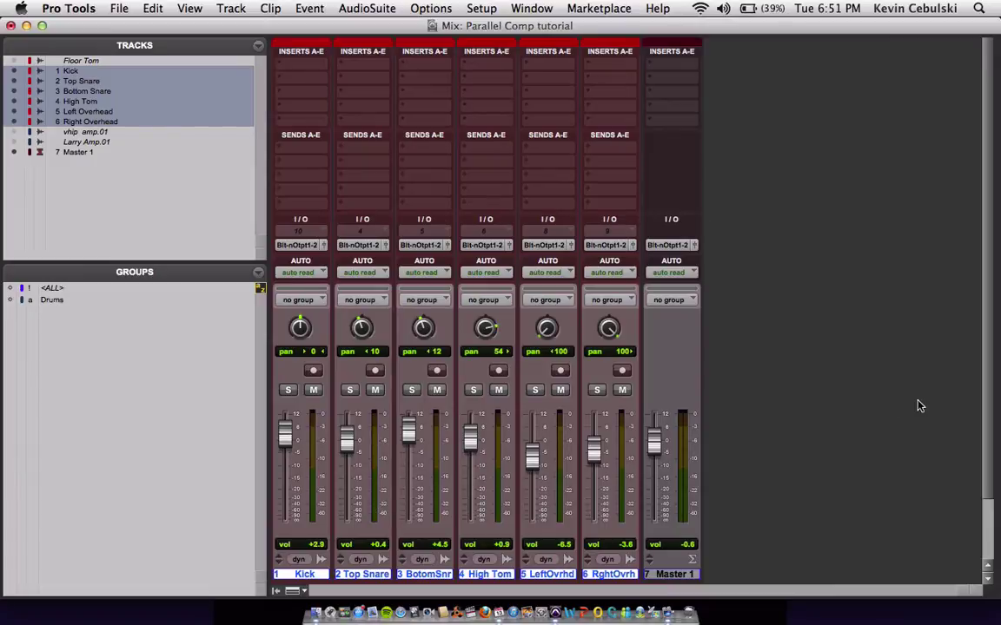
- Show the inserts section on the mixer strips and review the six drum tracks
scroll(827, 414, down, 3)
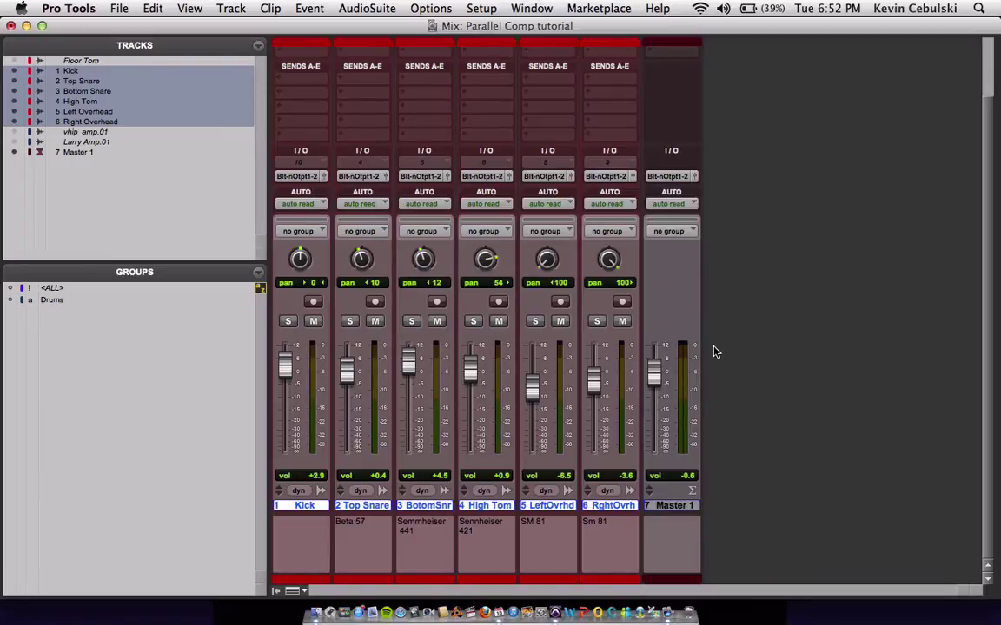
key(ctrl+alt+i)
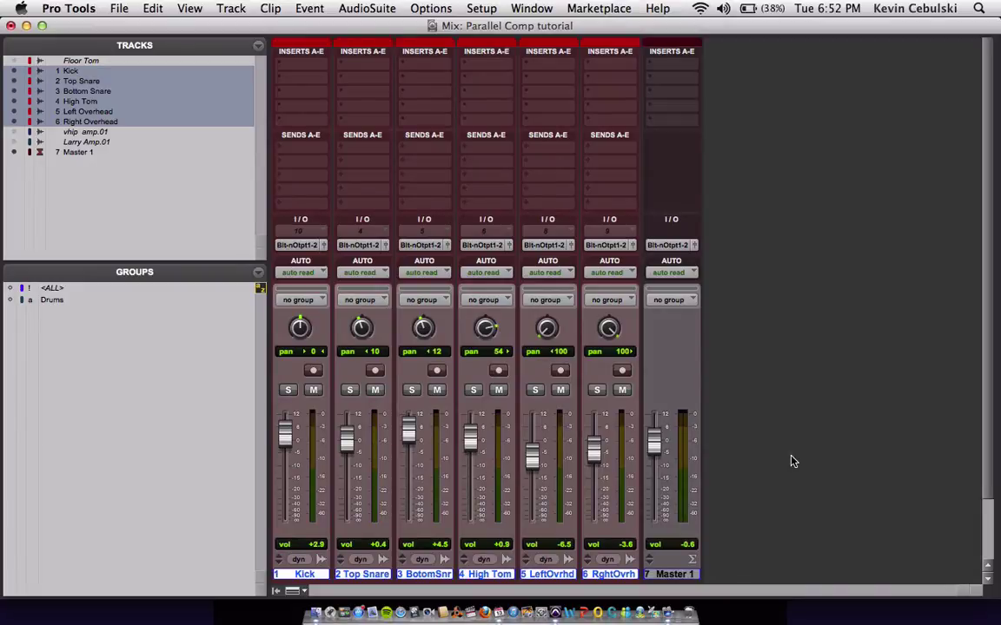
scroll(791, 461, down, 2)
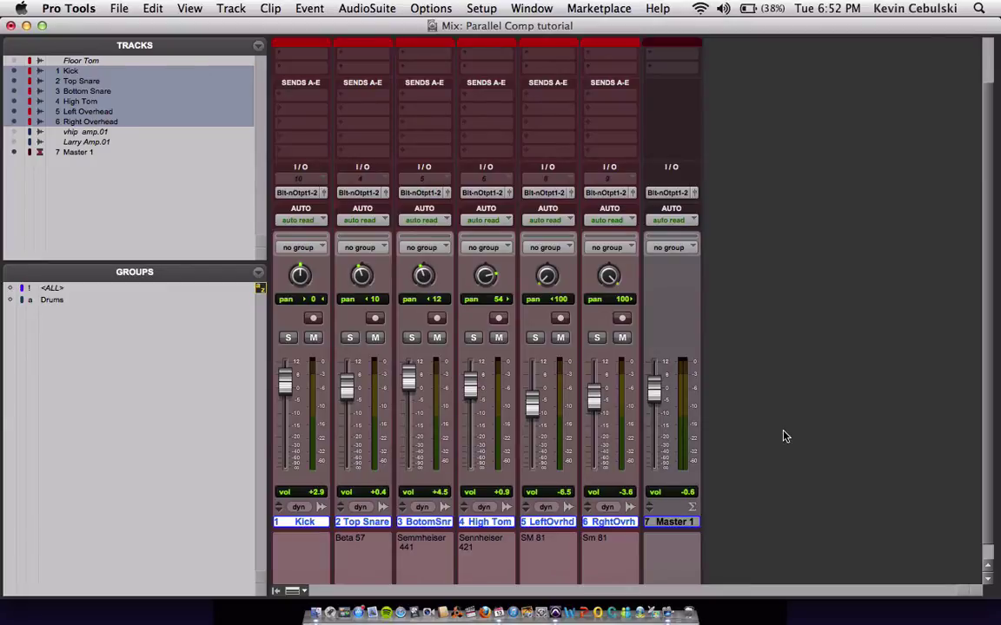
scroll(784, 436, up, 2)
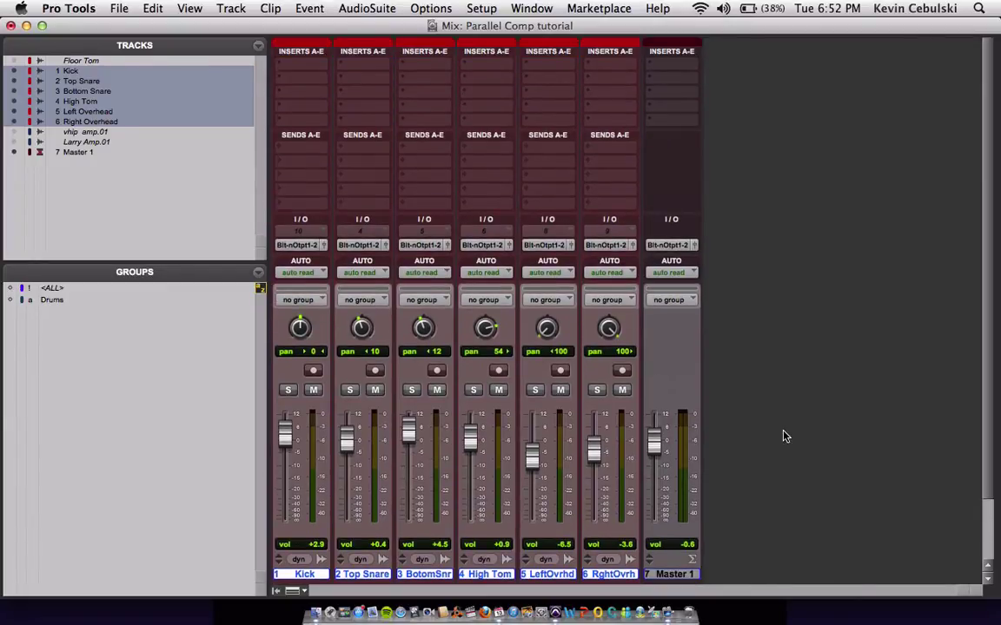
scroll(778, 435, down, 2)
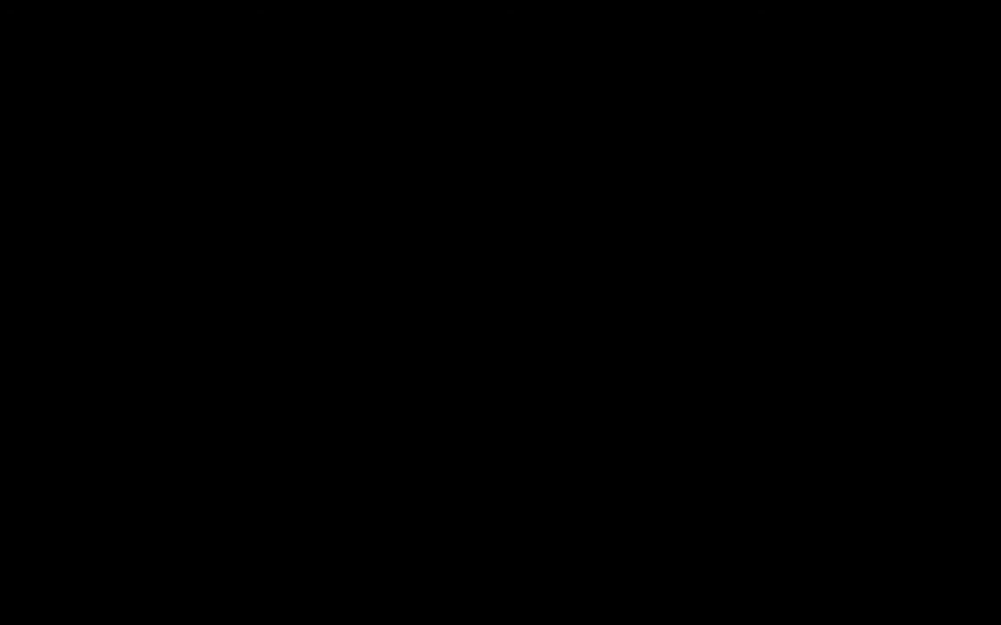
- Play back the drum tracks in the Edit window, stop, and return to the Mix window
key(super+equal)
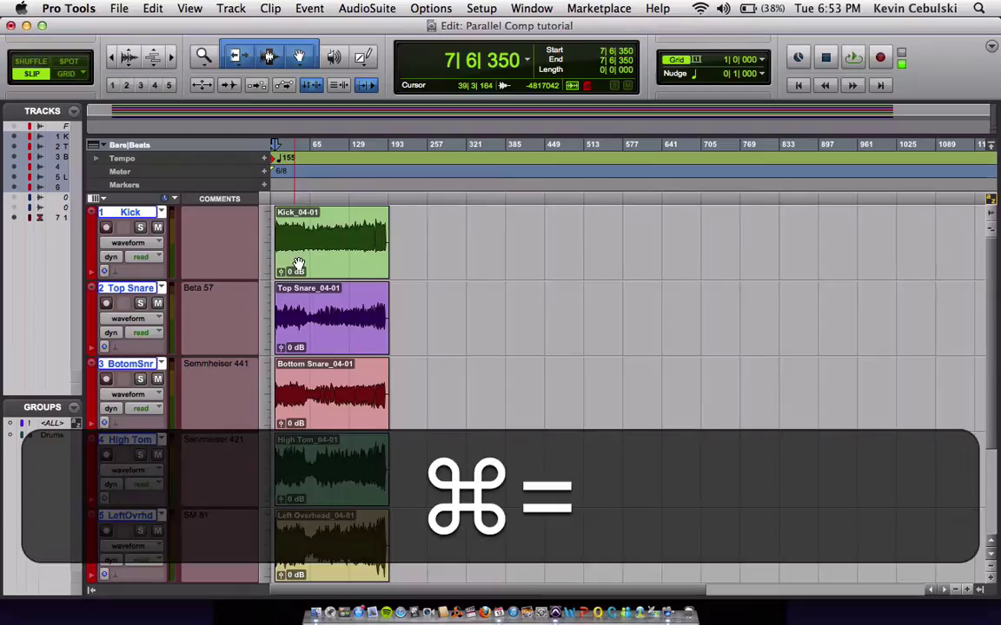
key(space)
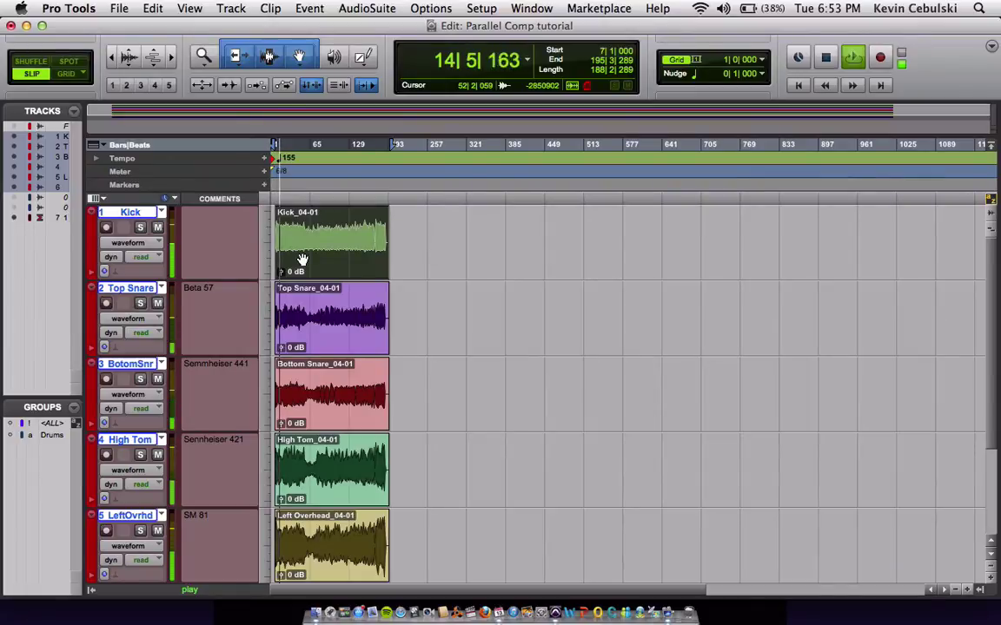
key(space)
key(super+equal)
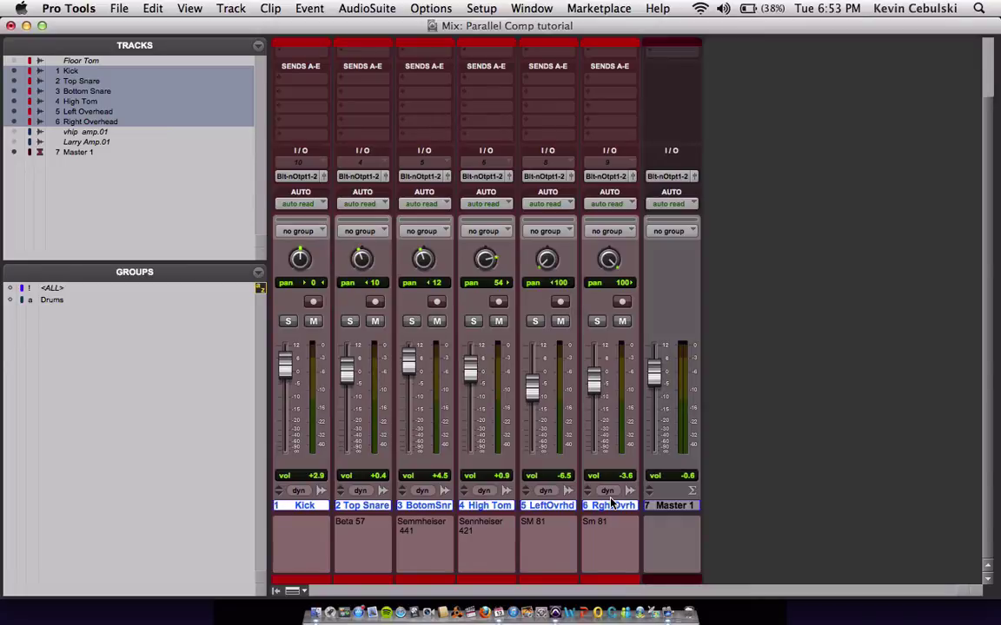
- Create a new stereo Aux Input track
key(shift+super+n)
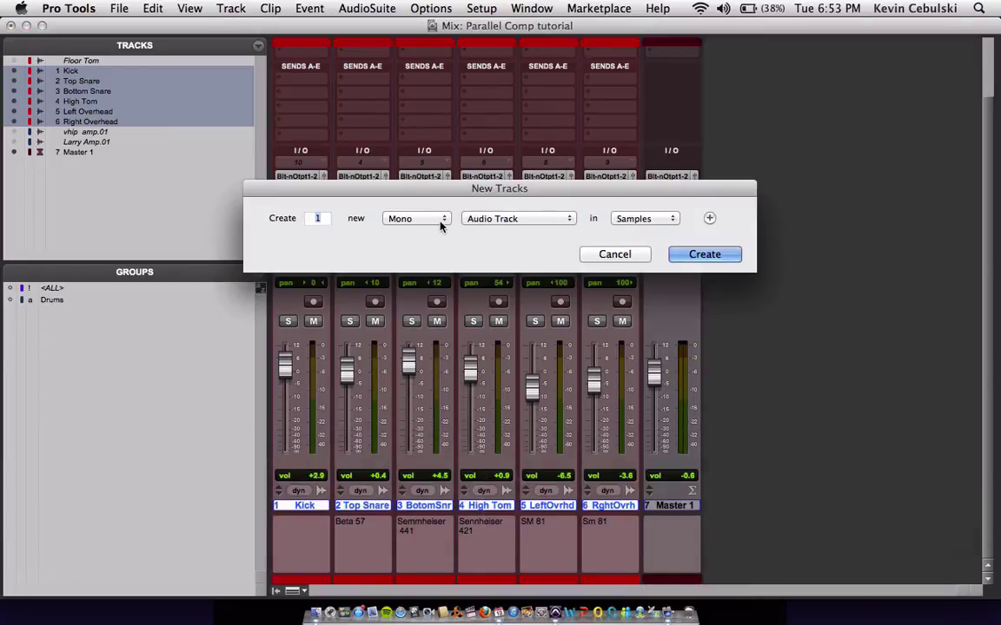
click(435, 219)
click(399, 229)
click(498, 219)
click(492, 230)
click(695, 255)
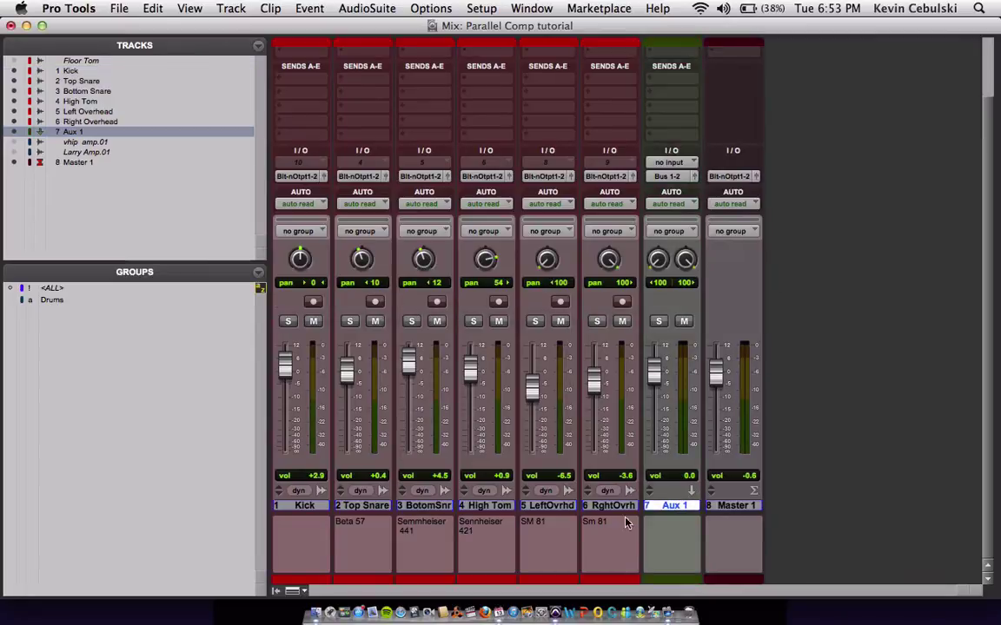
- Rename the Aux 1 track to 'Drums' with the comment 'Submix'
right_click(669, 504)
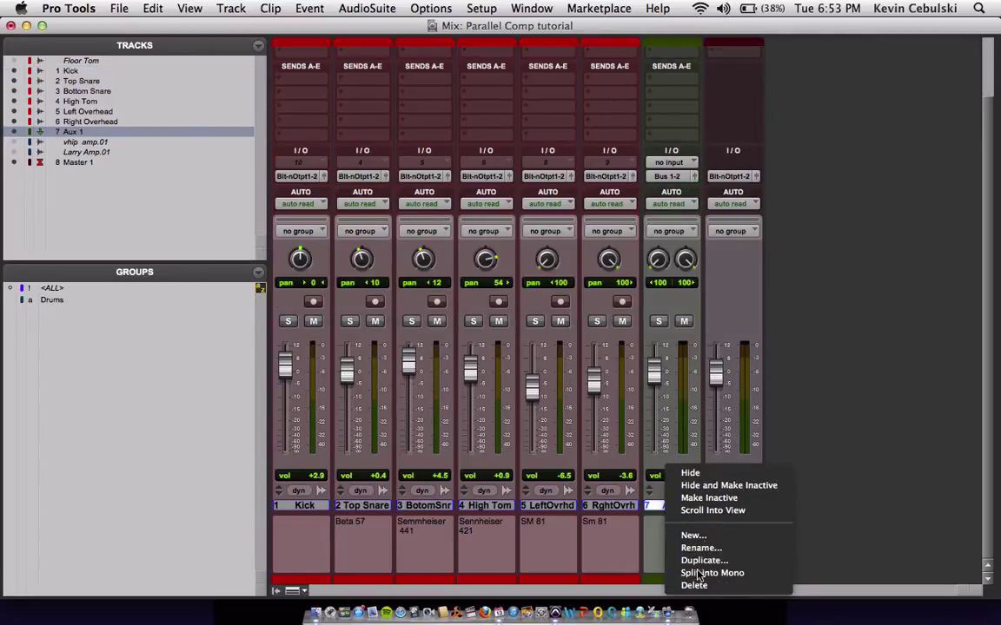
click(700, 548)
text(D)
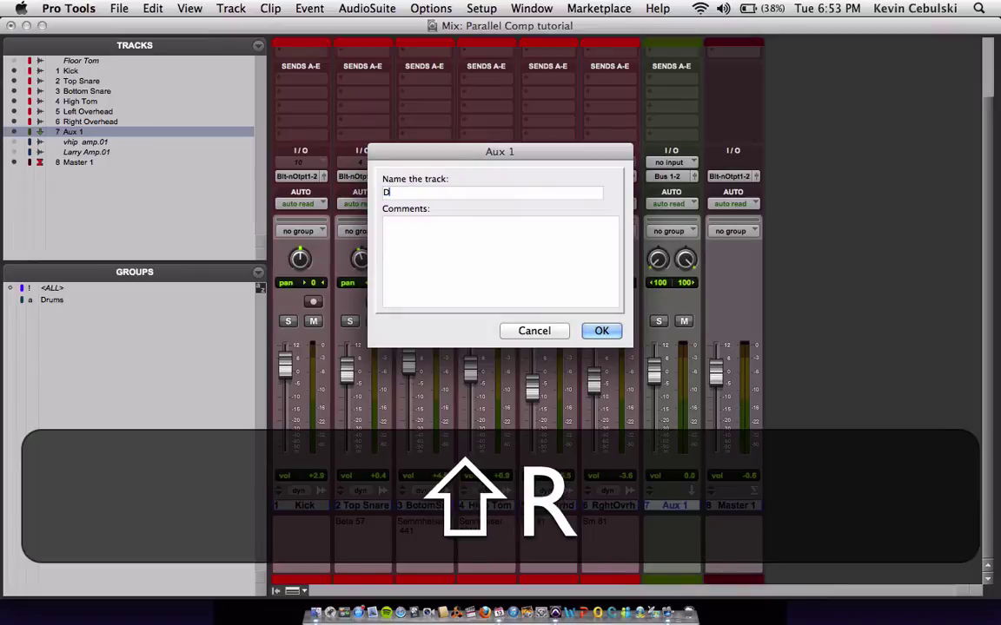
text(rums)
key(Tab)
text(Sub)
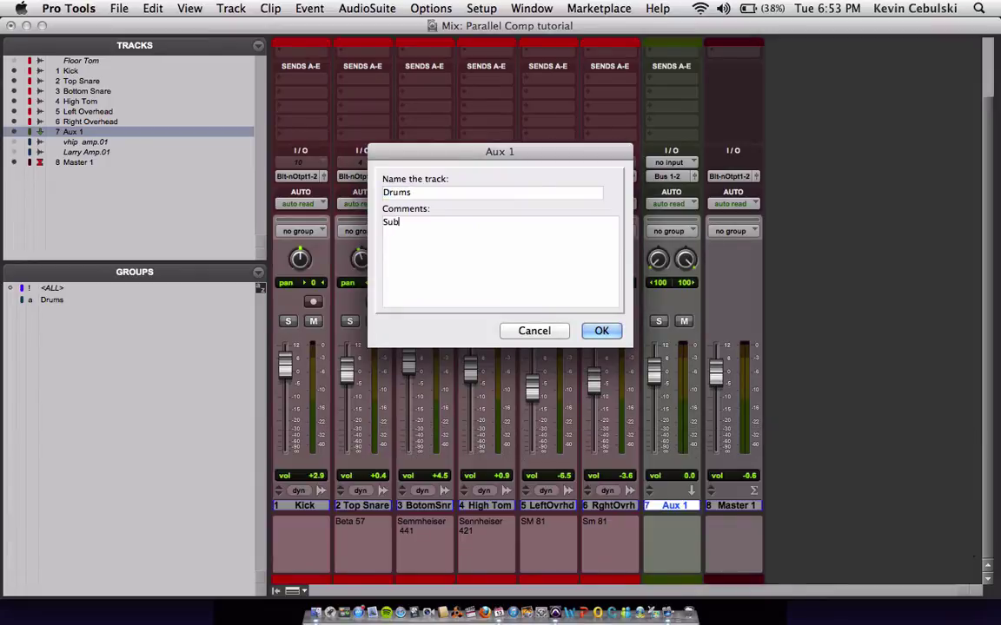
text(mix)
key(Return)
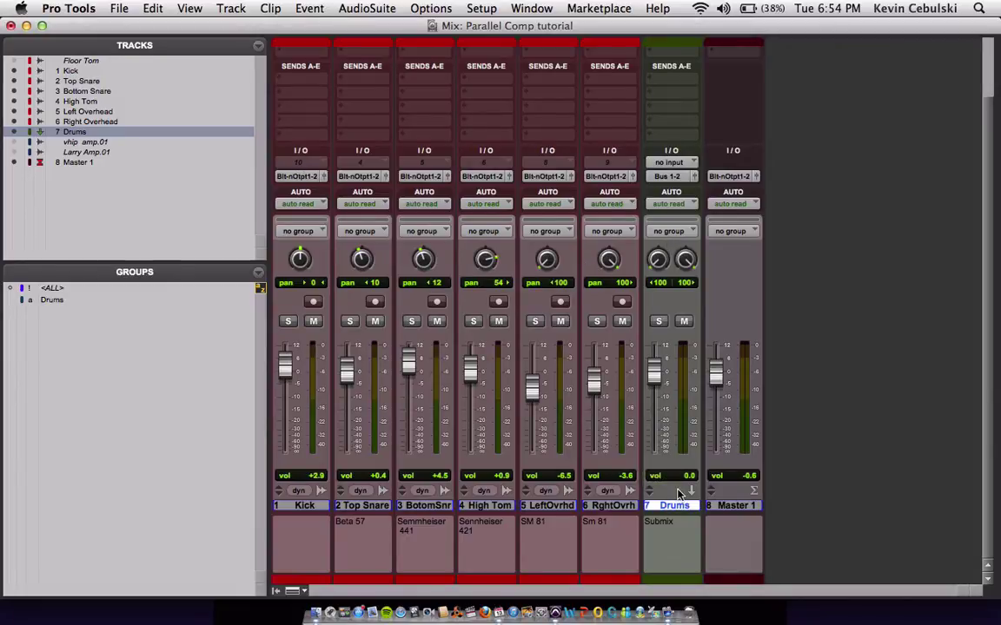
- Set the Drums track's output to Built-in Output 1-2
click(677, 178)
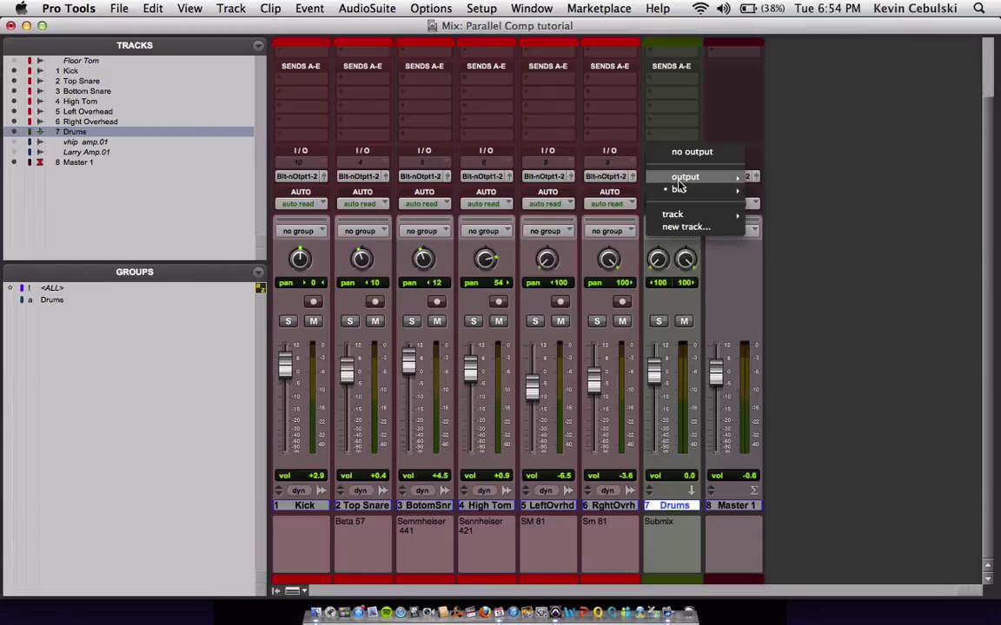
mouse_move(678, 187)
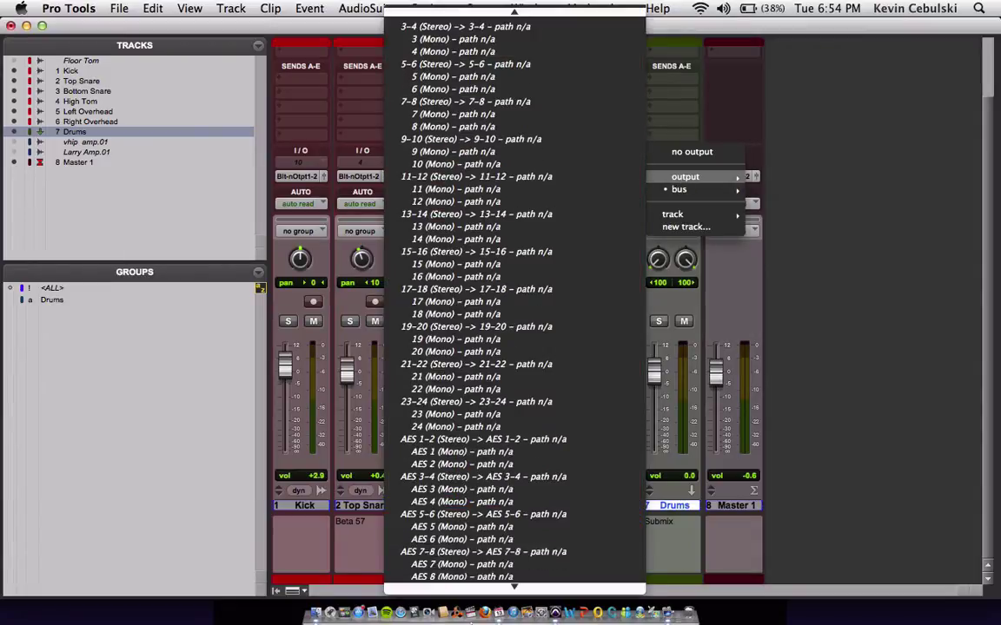
scroll(472, 591, down, 10)
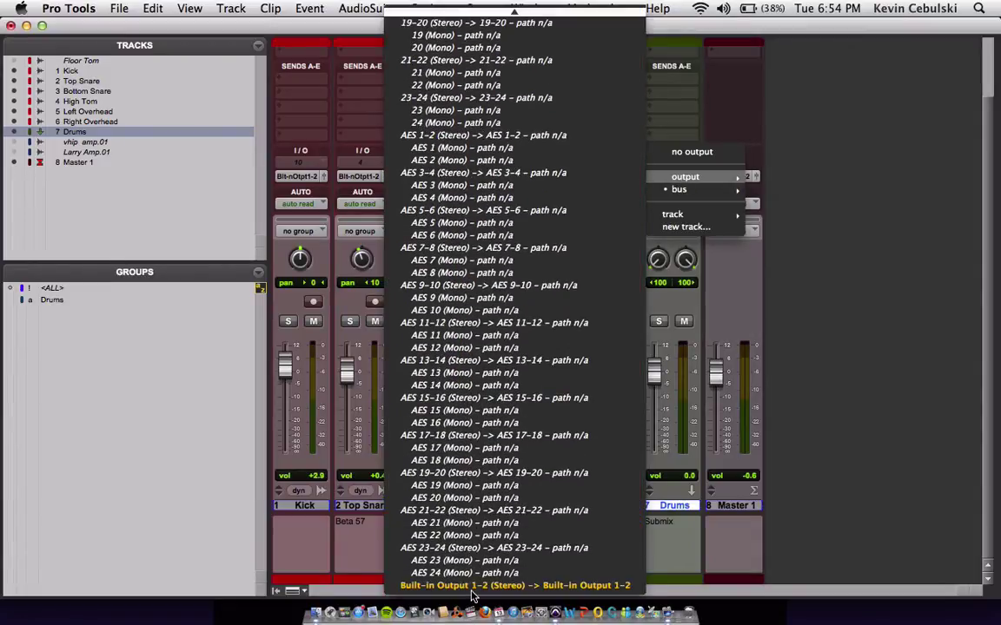
click(472, 587)
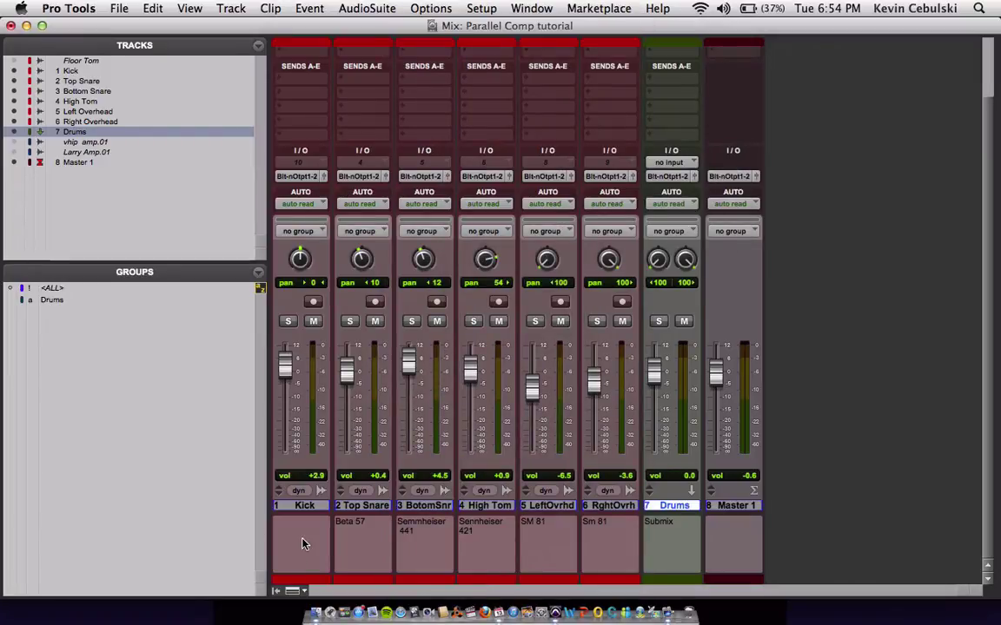
- Select Kick through Right Overhead and route all their outputs to Bus 1-2
click(304, 505)
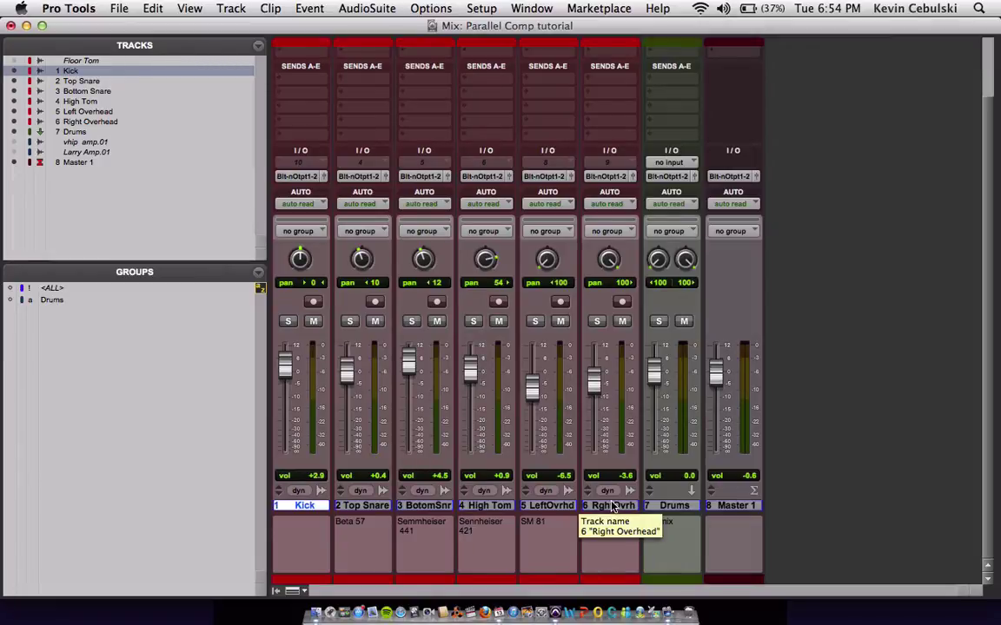
shift+click(612, 506)
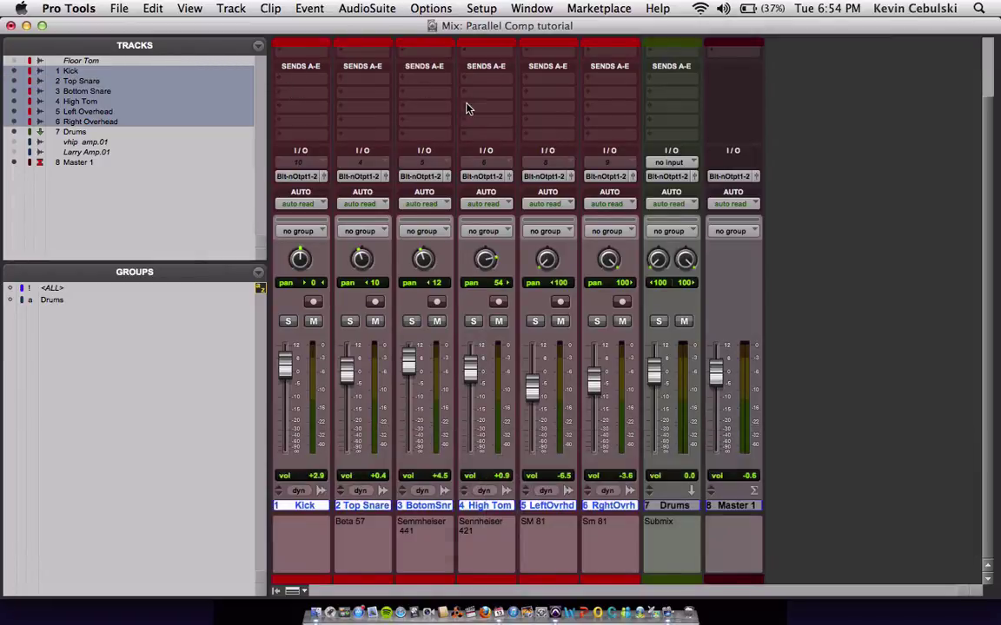
click(314, 180)
mouse_move(304, 177)
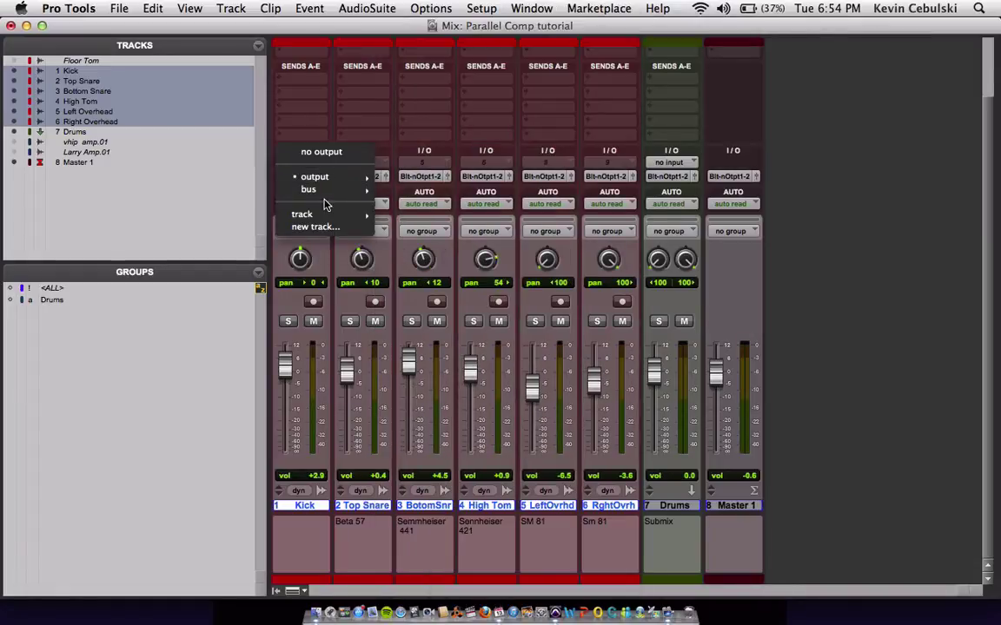
mouse_move(326, 196)
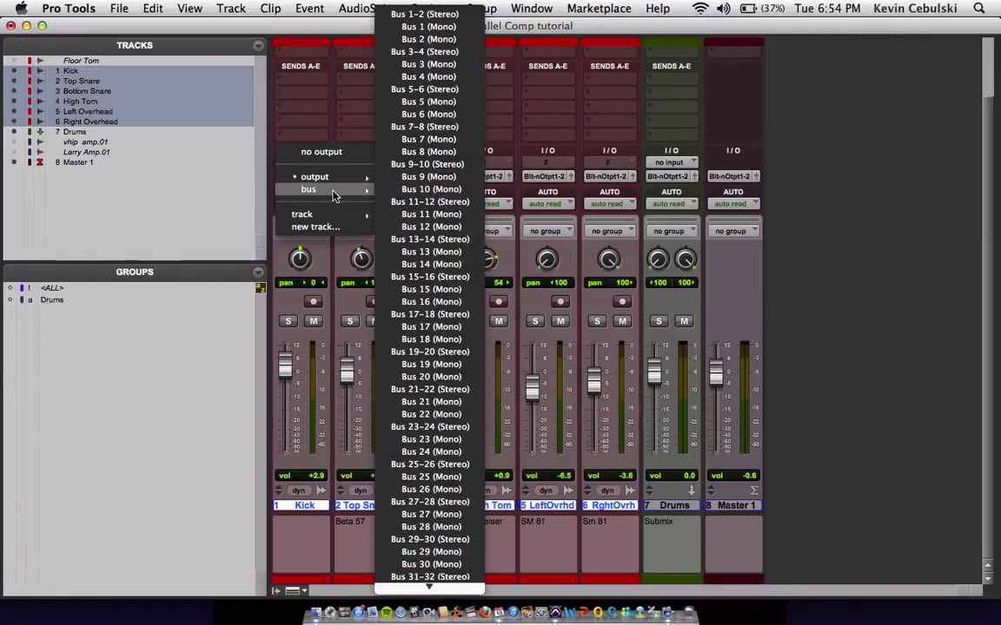
click(429, 15)
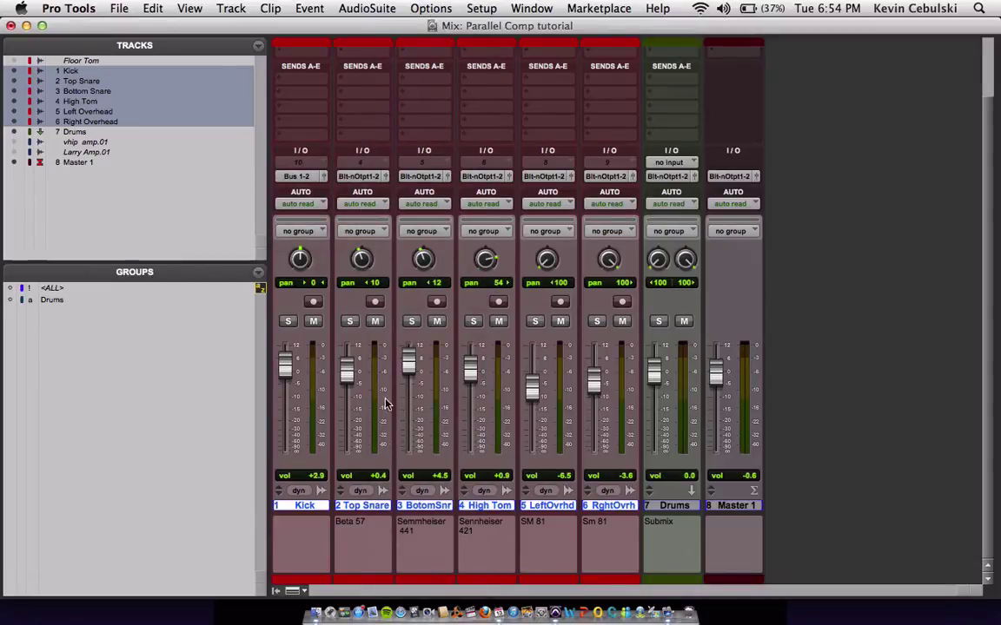
alt+click(360, 178)
mouse_move(415, 182)
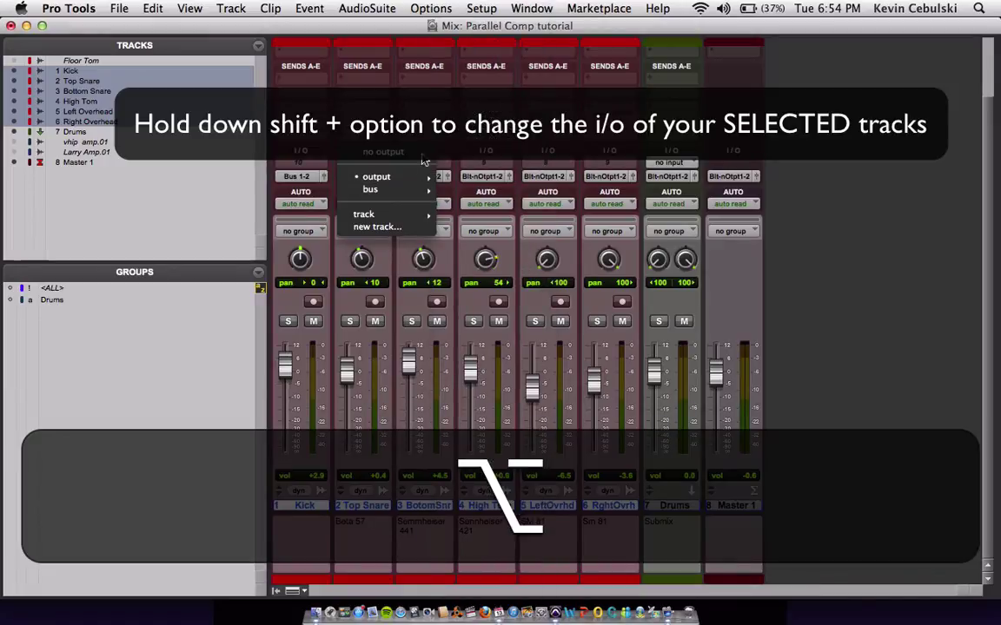
alt+click(514, 16)
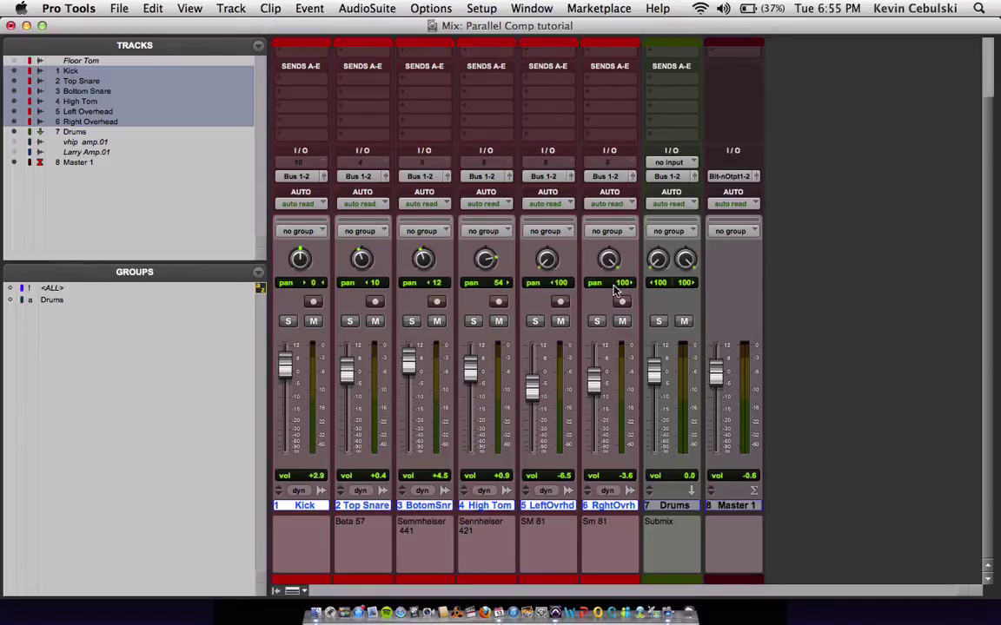
- Set the Drums track's output back to Built-in Output 1-2
key(super+alt+1)
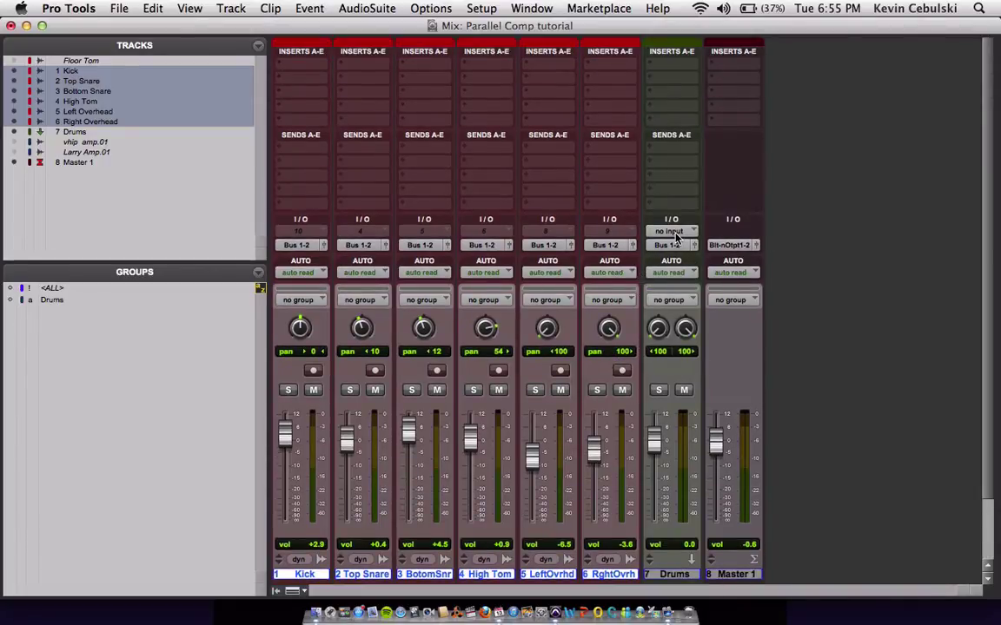
click(671, 247)
mouse_move(675, 249)
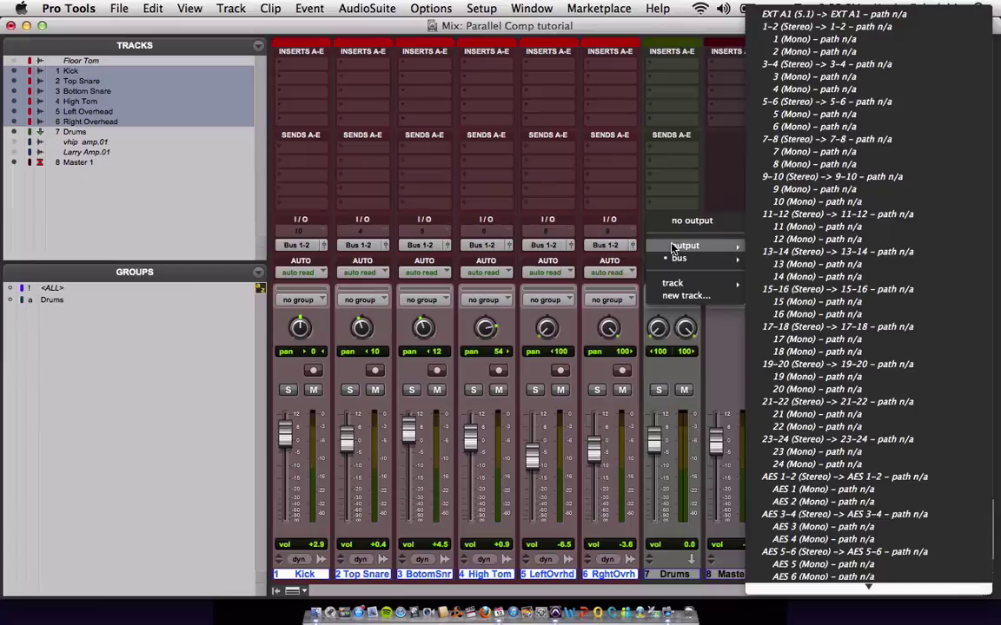
mouse_move(855, 600)
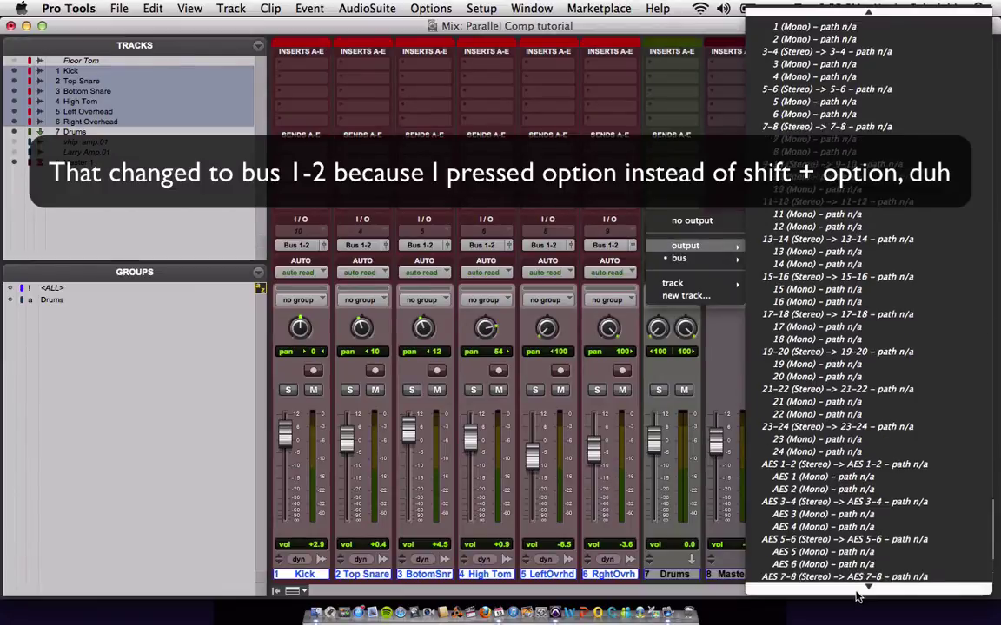
click(856, 598)
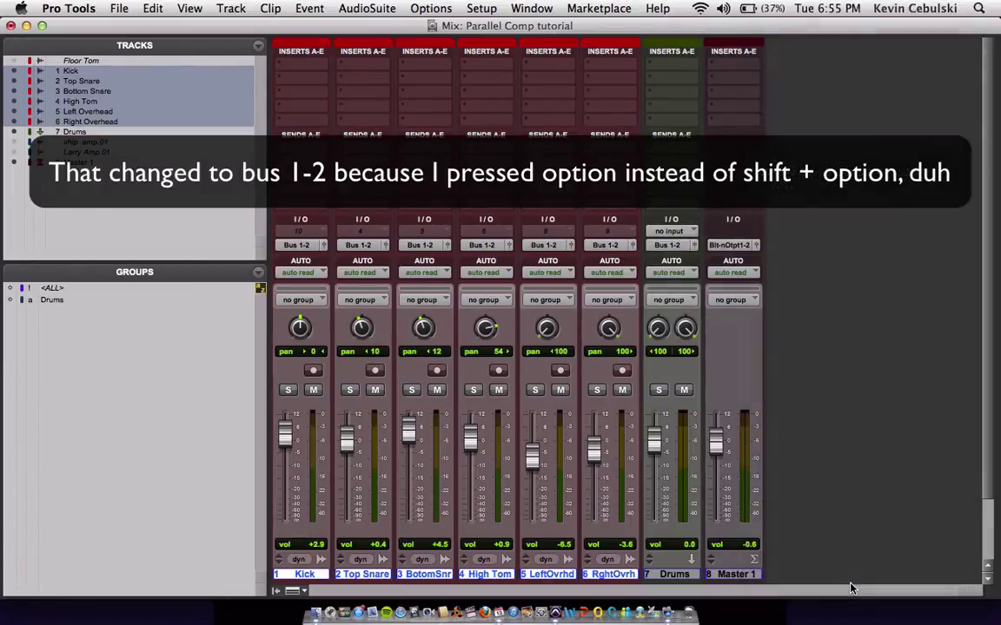
- Set the Drums track's input to Bus 1-2
scroll(793, 317, down, 2)
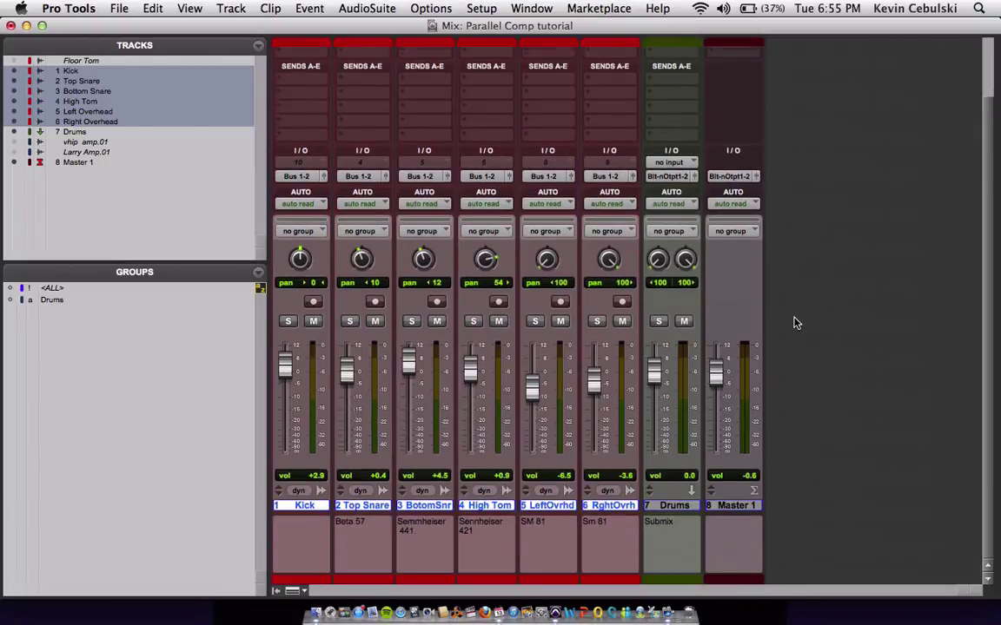
click(692, 165)
mouse_move(691, 201)
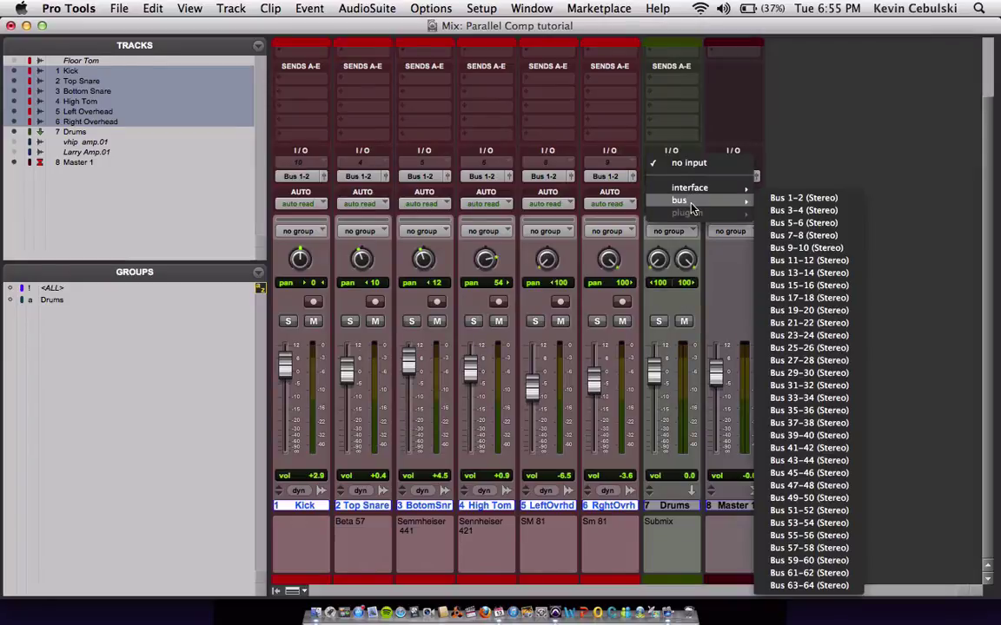
click(780, 198)
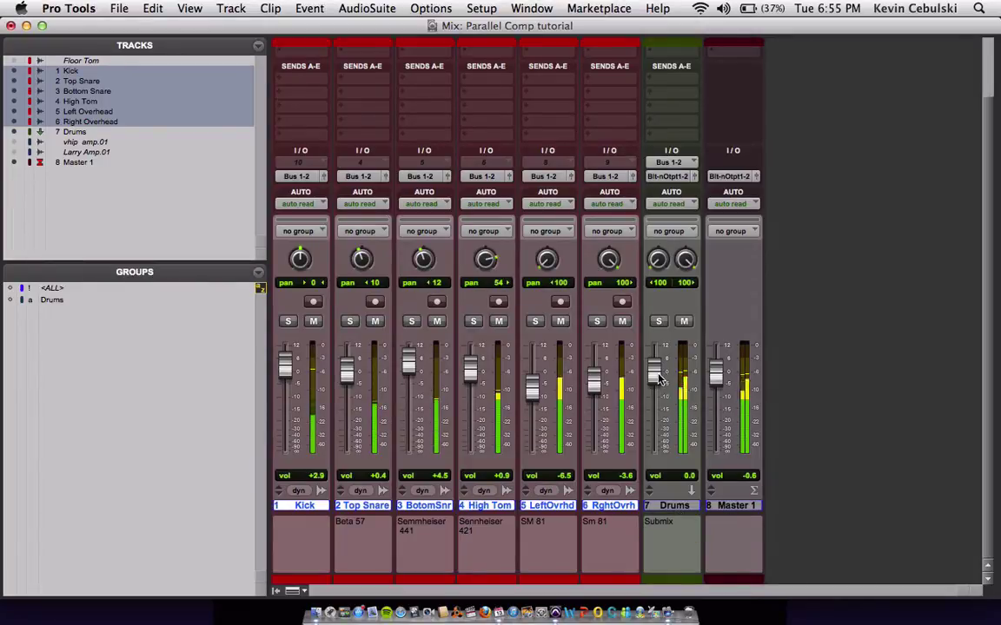
- Set the High Tom fader to +1.8 dB and the Drums submix fader to about +0.3 dB
mouse_move(658, 377)
mouse_down()
mouse_move(655, 419)
mouse_move(655, 358)
mouse_move(658, 411)
mouse_move(656, 373)
mouse_up()
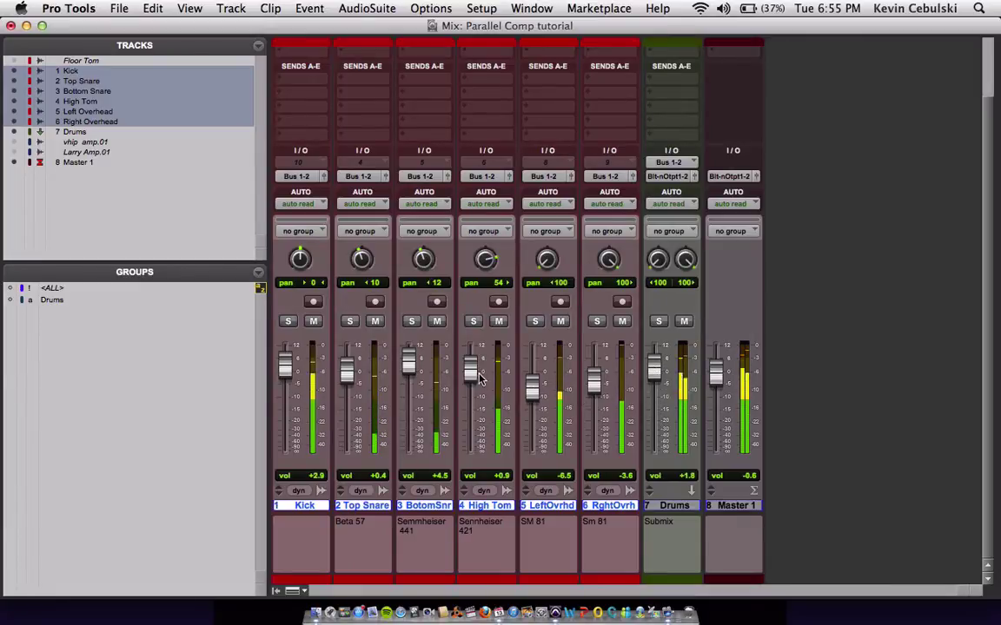
mouse_move(480, 377)
mouse_down()
mouse_move(476, 406)
mouse_move(476, 370)
mouse_up()
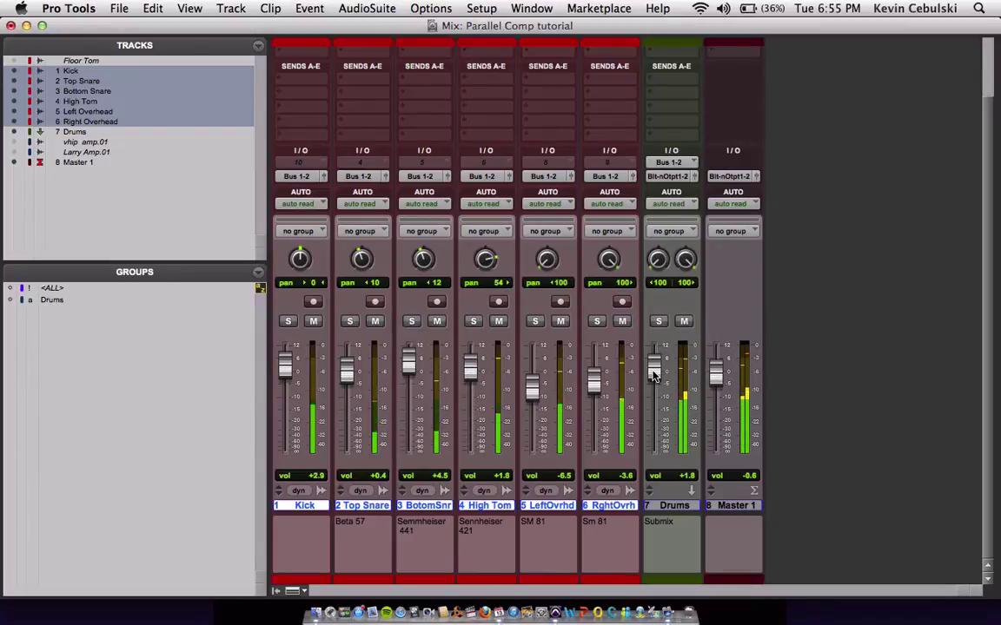
drag(654, 373, 653, 376)
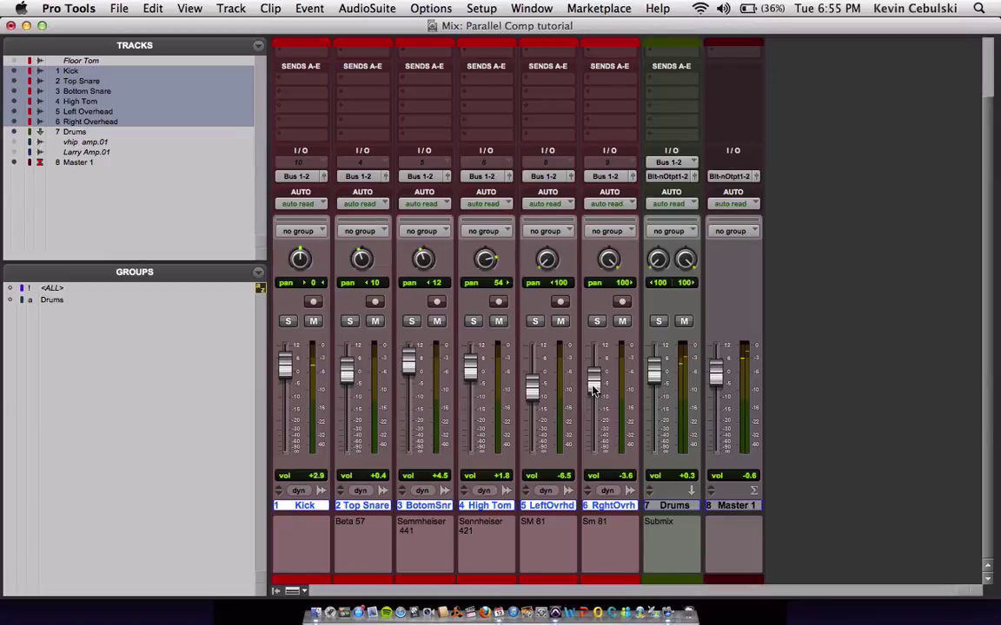
- Make Kick, Top Snare, Bottom Snare, High Tom and both Overheads solo safe, then solo Drums
click(659, 322)
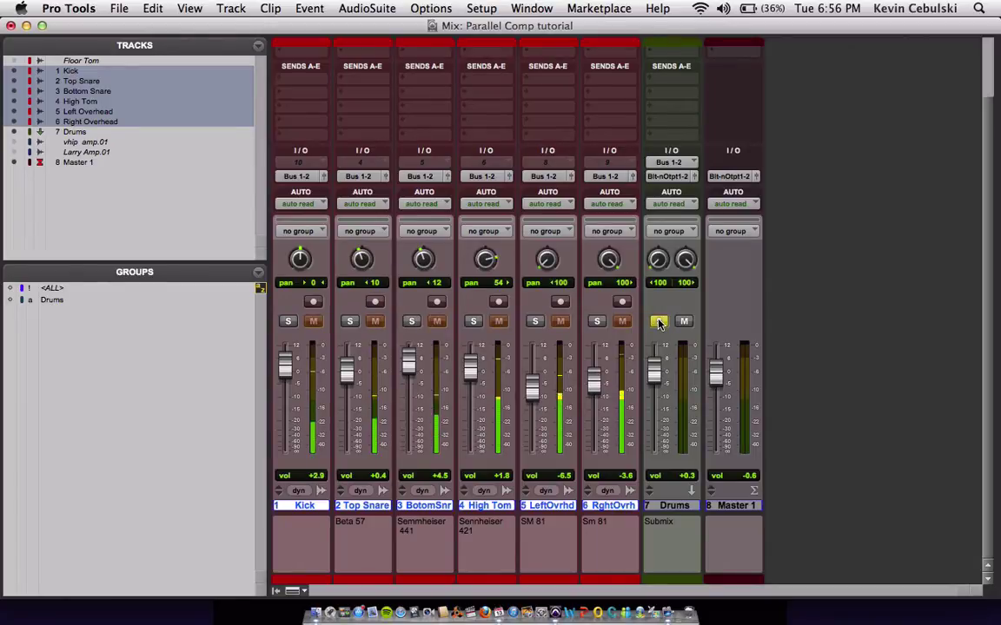
click(657, 322)
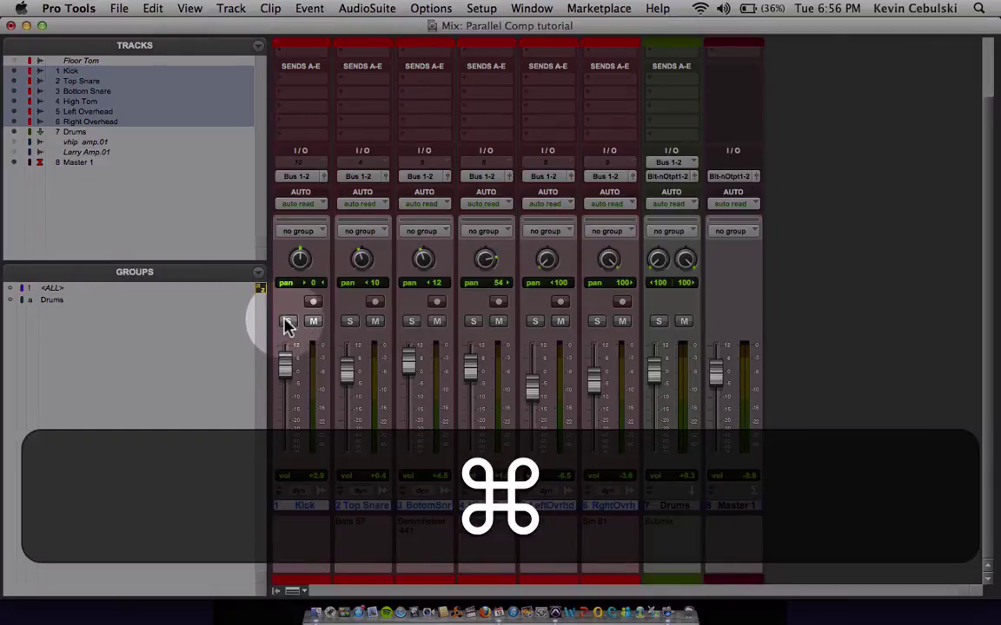
super+click(288, 321)
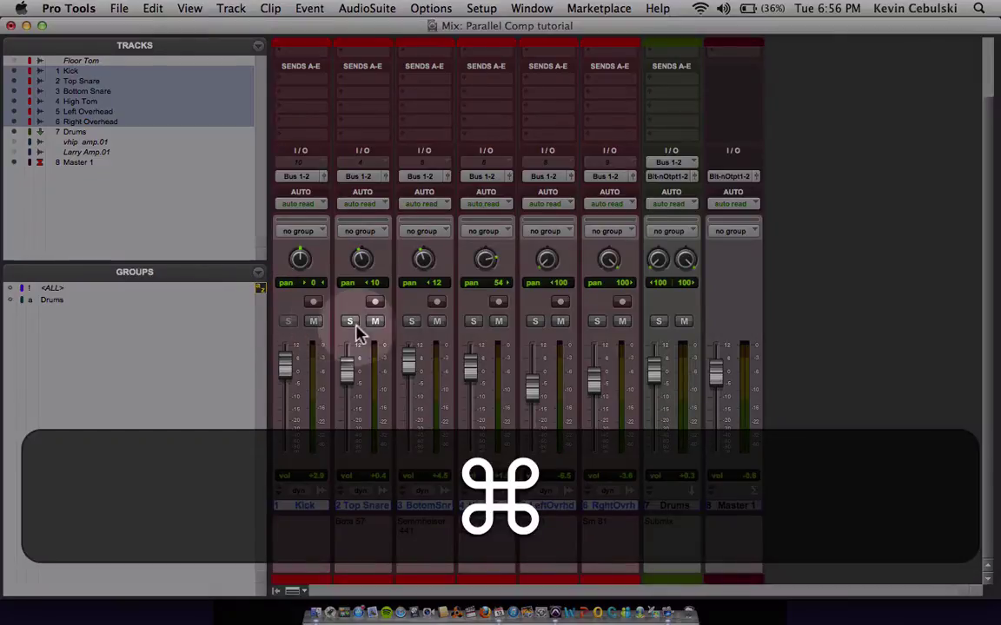
super+click(350, 323)
super+click(412, 322)
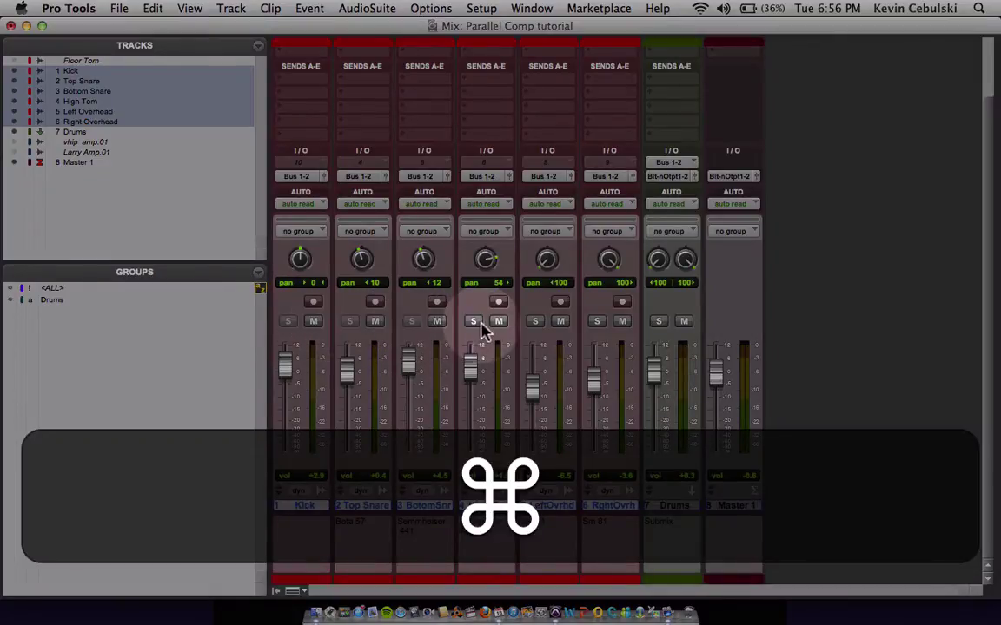
super+click(474, 322)
super+click(534, 322)
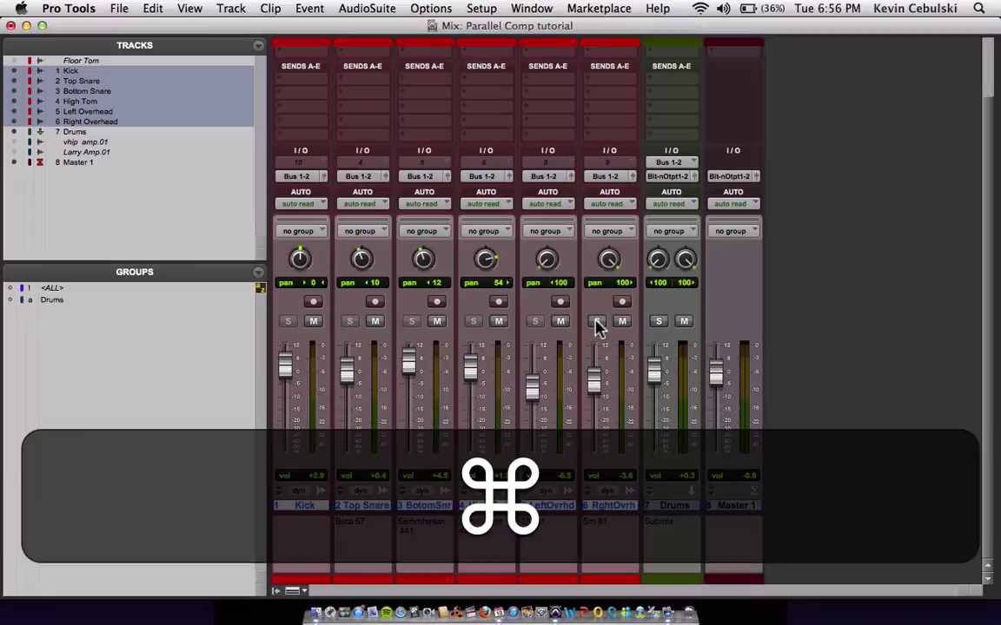
super+click(596, 322)
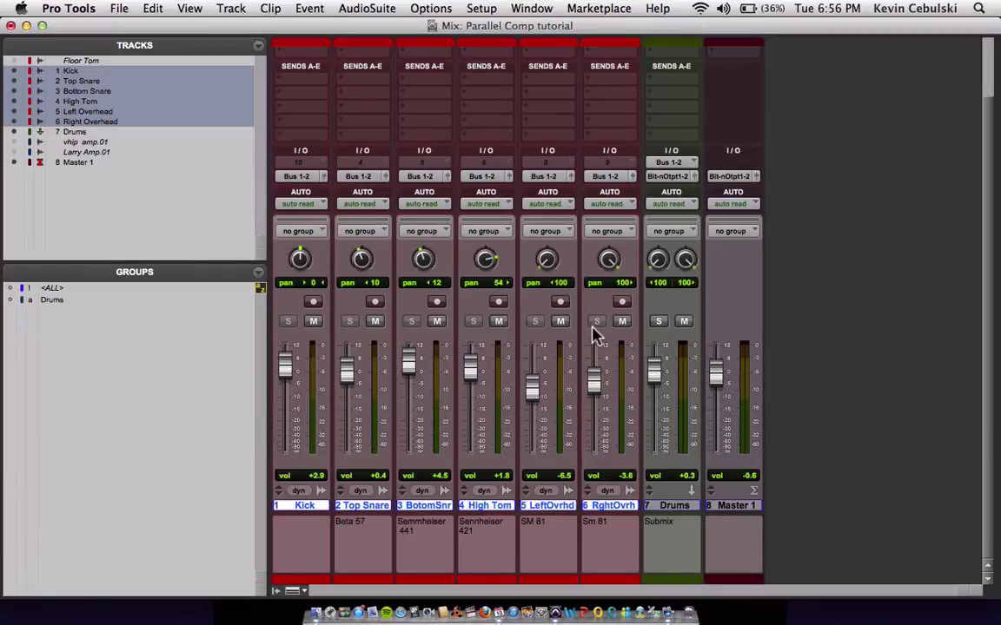
click(658, 322)
scroll(673, 512, up, 3)
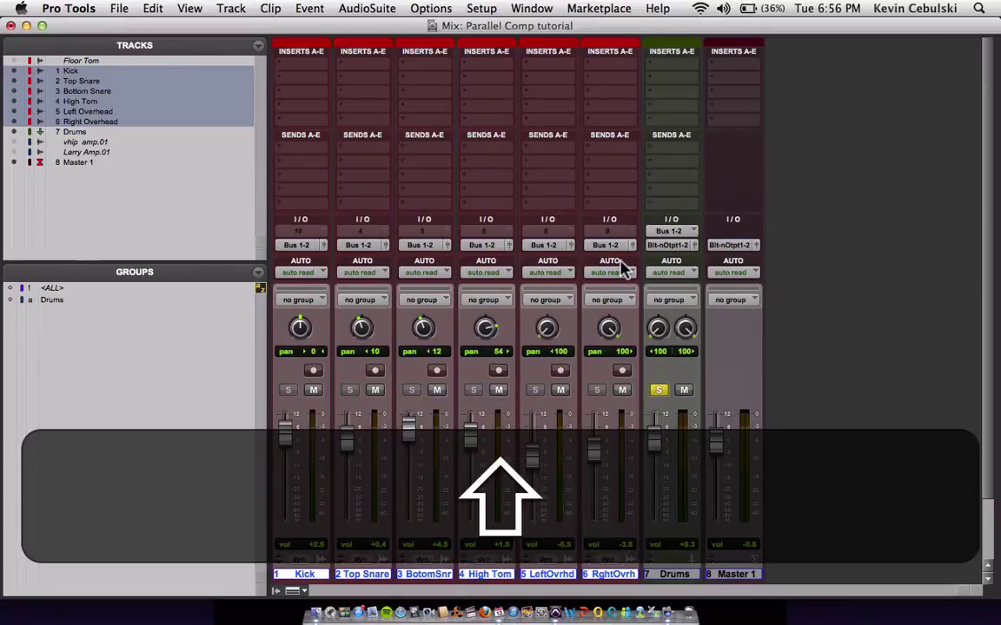
- Create a new stereo Aux Input track
key(shift+super+n)
click(437, 225)
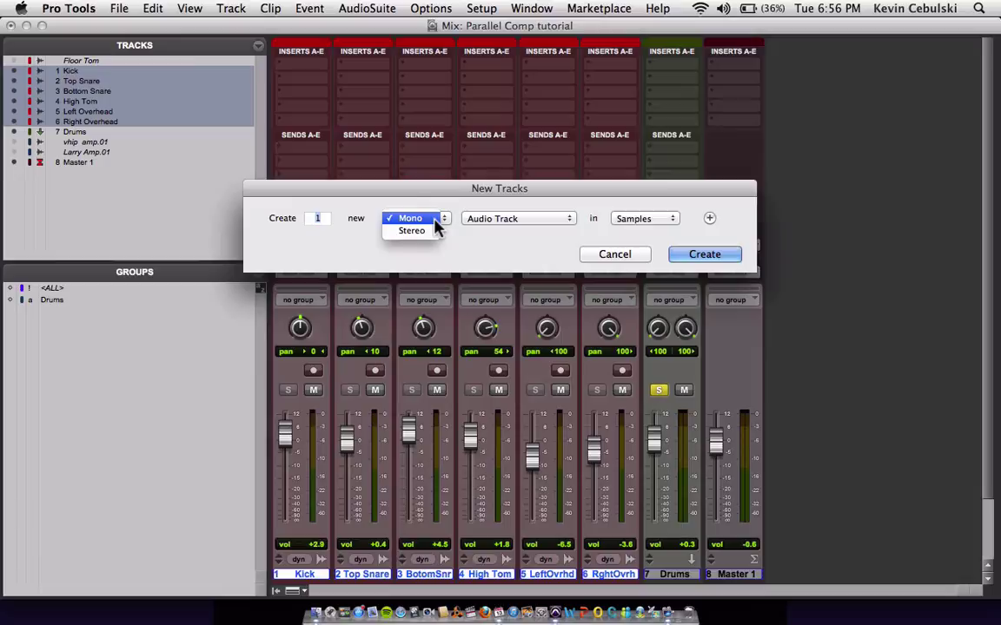
click(483, 234)
click(488, 221)
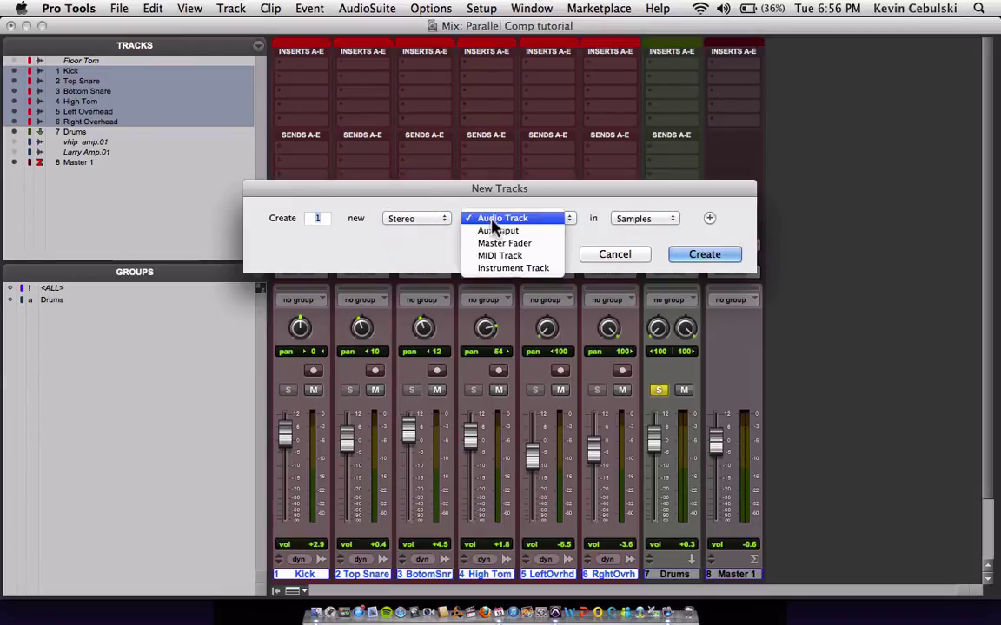
click(488, 231)
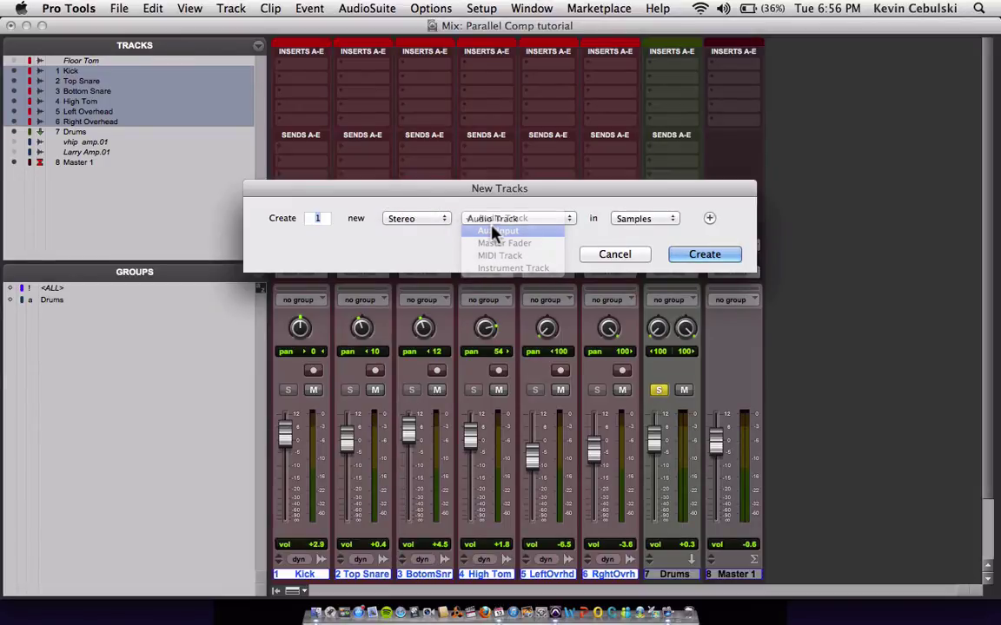
click(732, 267)
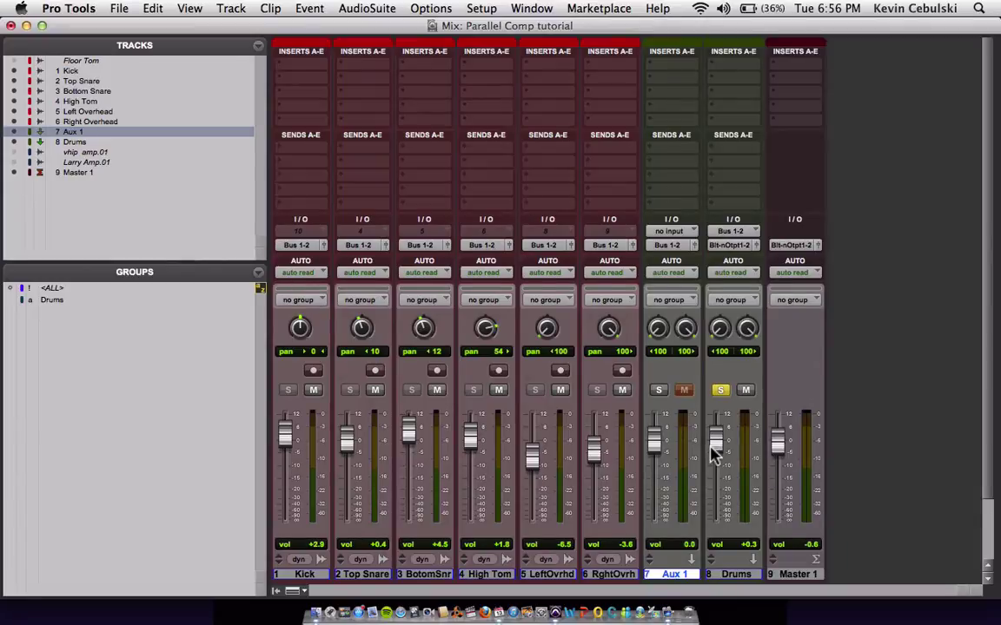
- Move the aux after Drums and rename it 'Drums Parallel' with the comment 'Compression'
scroll(713, 443, down, 3)
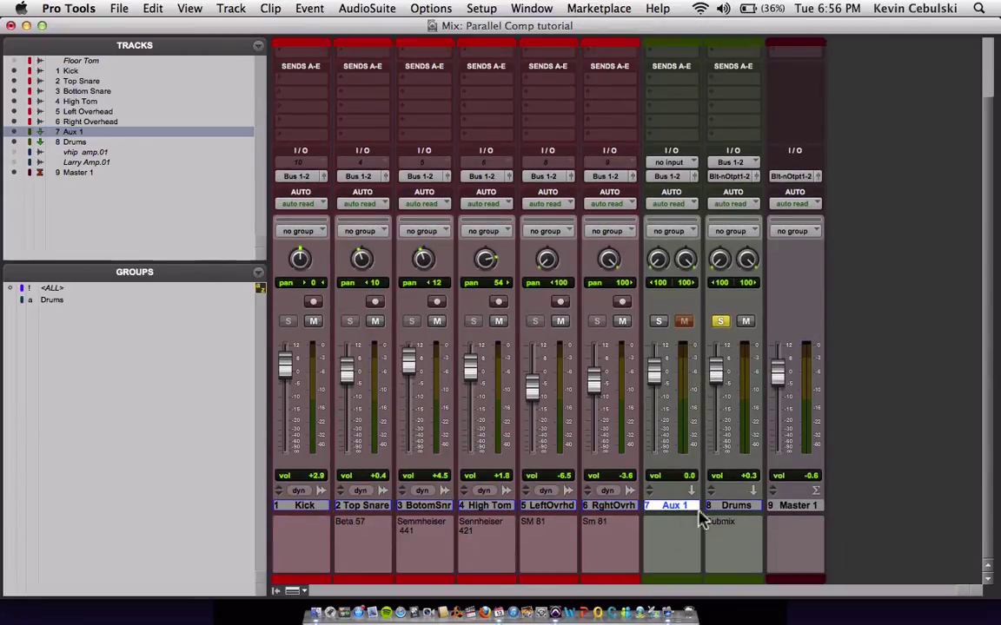
drag(665, 510, 749, 516)
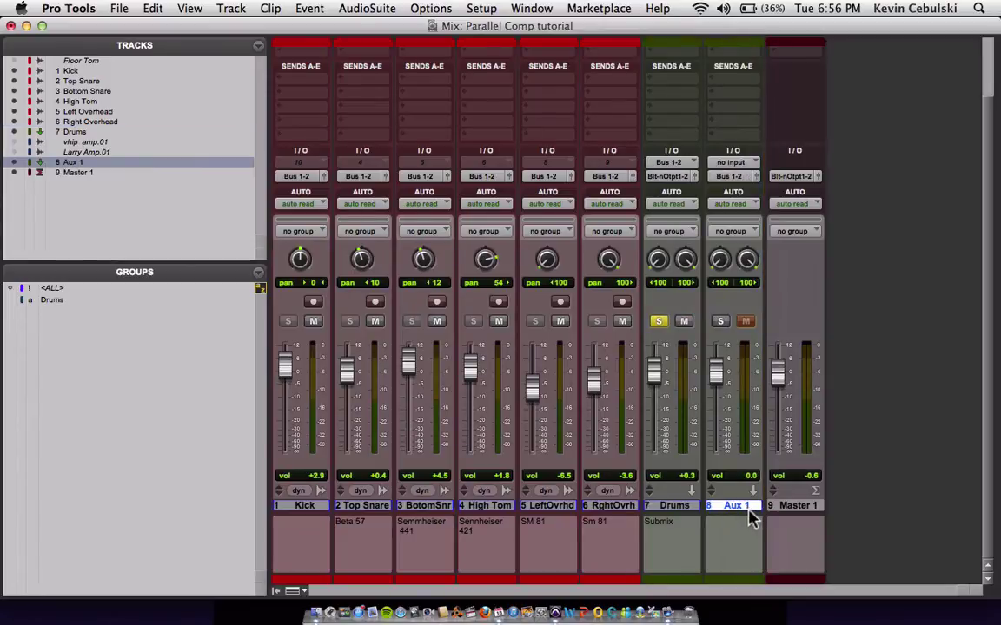
right_click(752, 518)
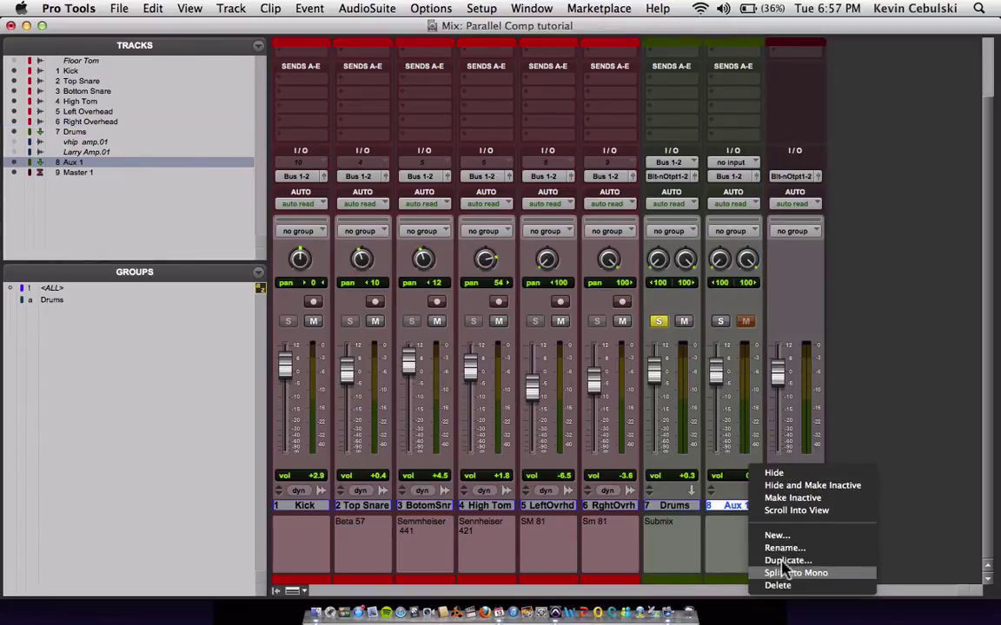
click(784, 549)
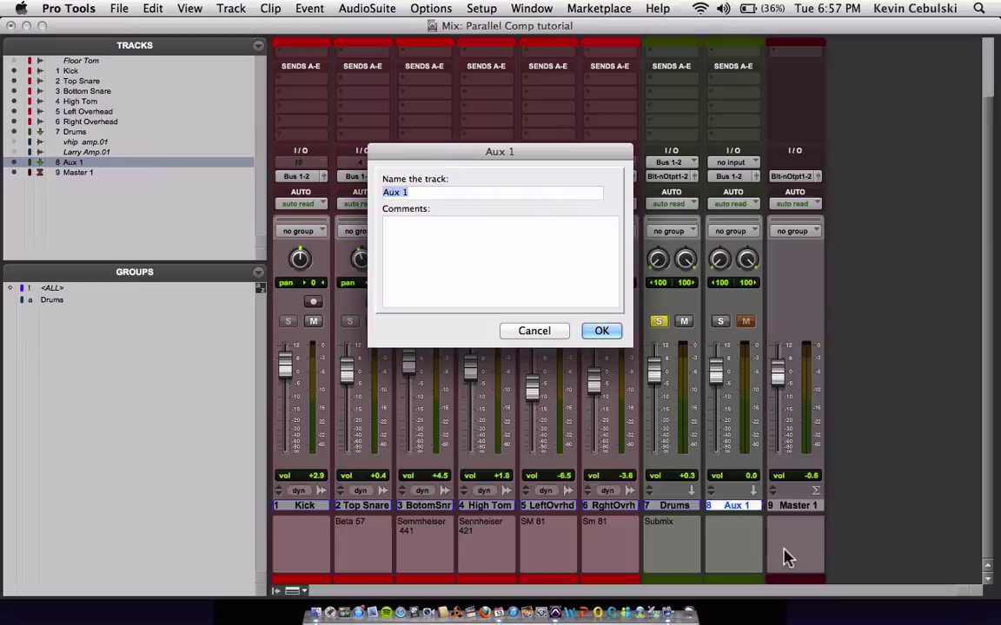
text(Drums Pa)
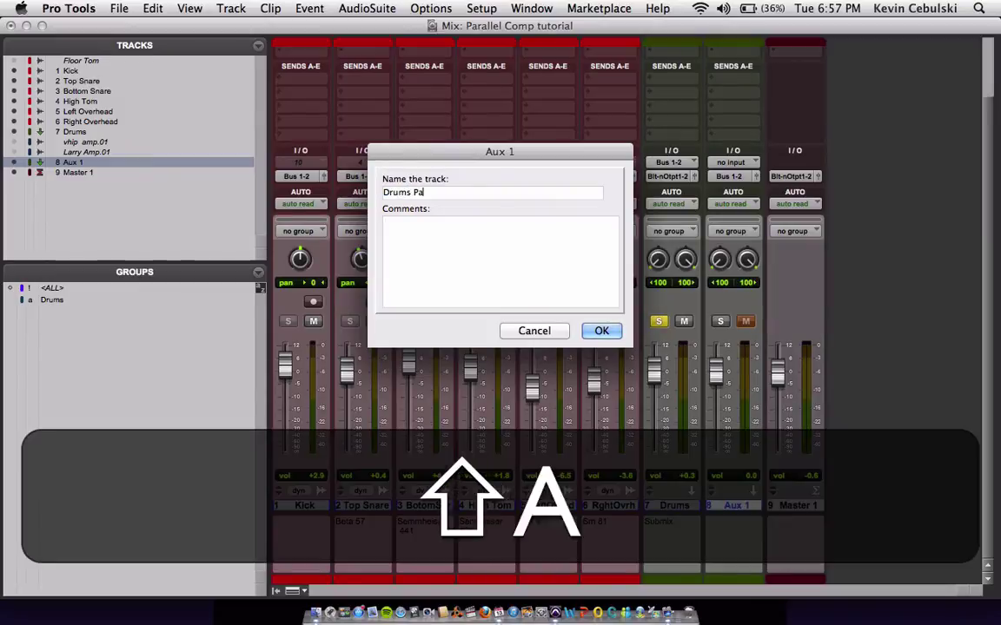
text(rallel)
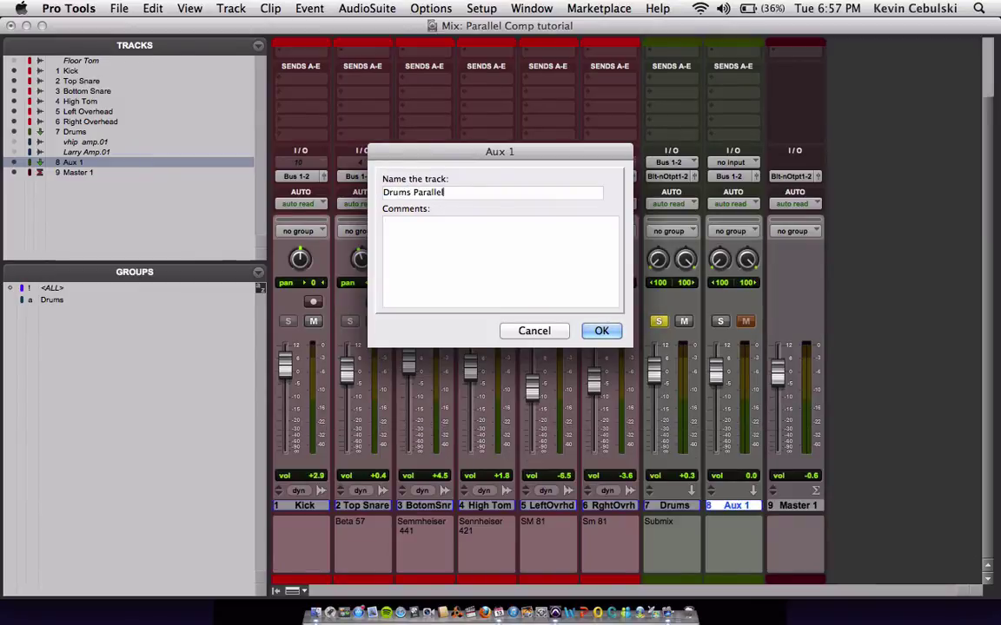
key(Tab)
text(Compression)
key(Return)
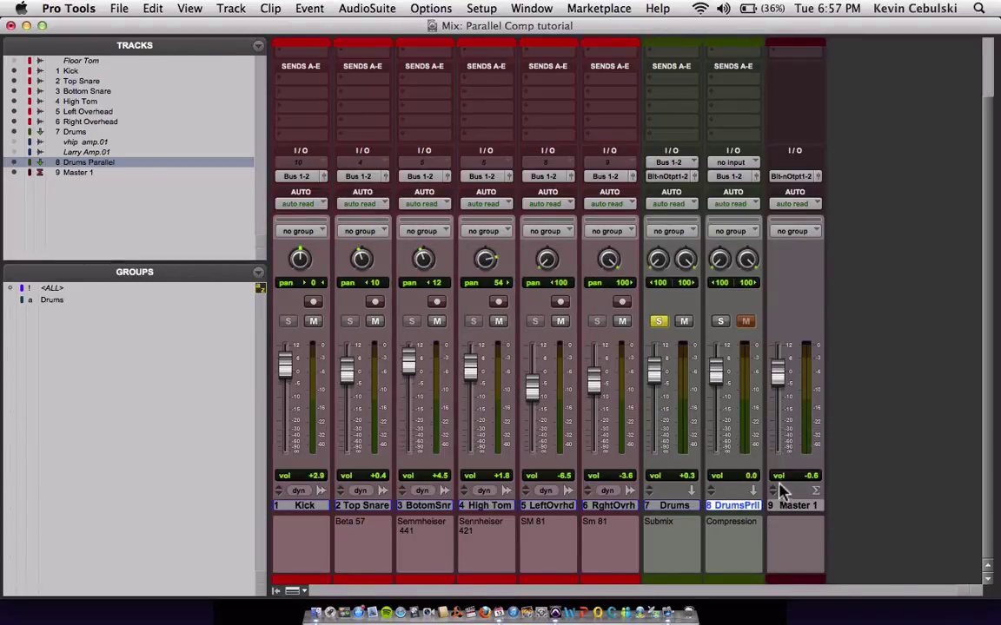
- Route Drums Parallel's output to Built-in Output 1-2 and solo the track
scroll(753, 456, up, 3)
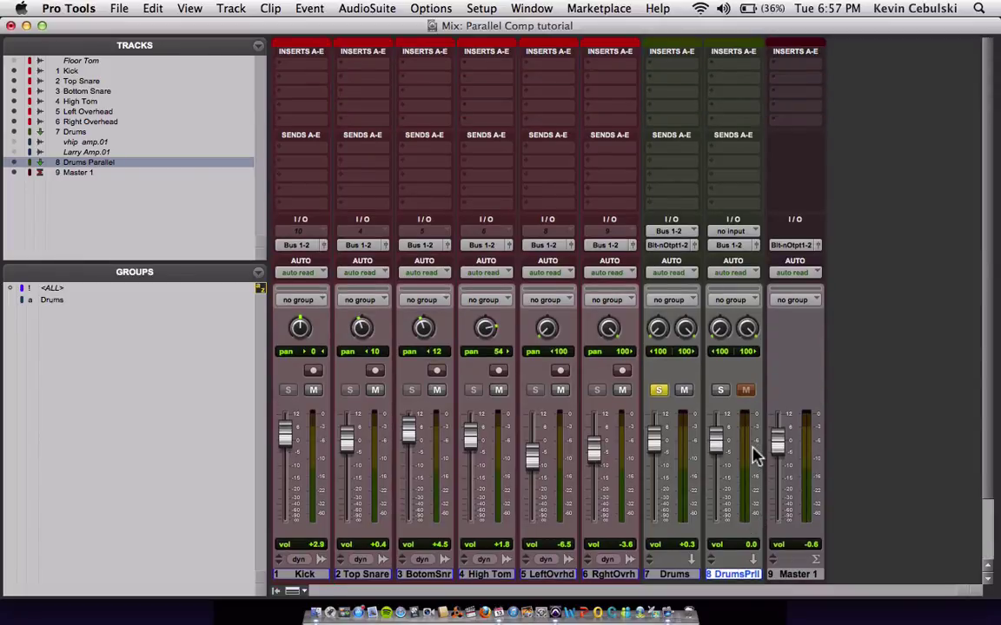
click(728, 245)
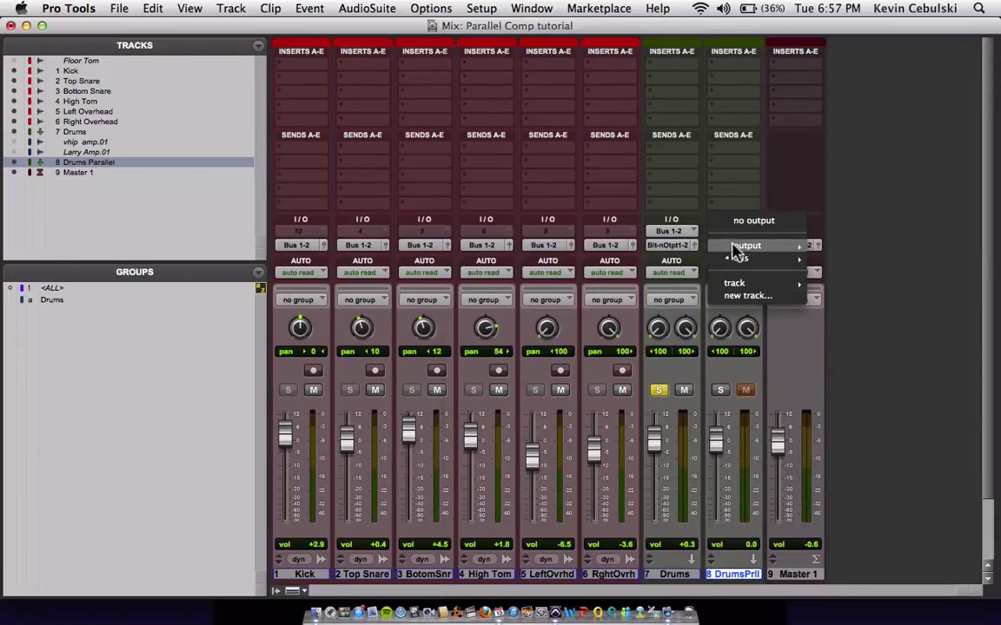
mouse_move(763, 247)
mouse_move(521, 589)
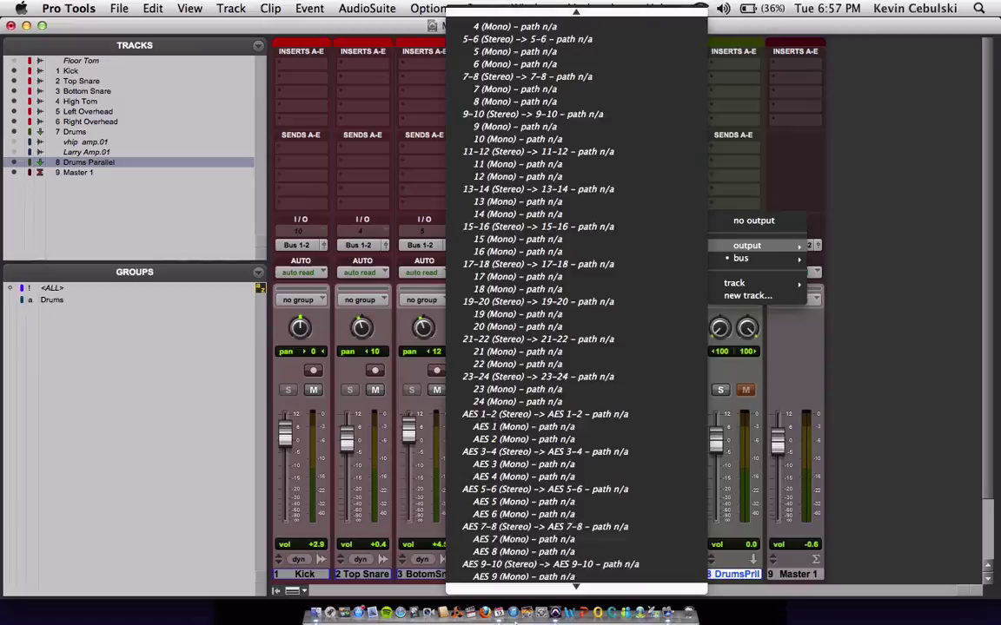
click(519, 583)
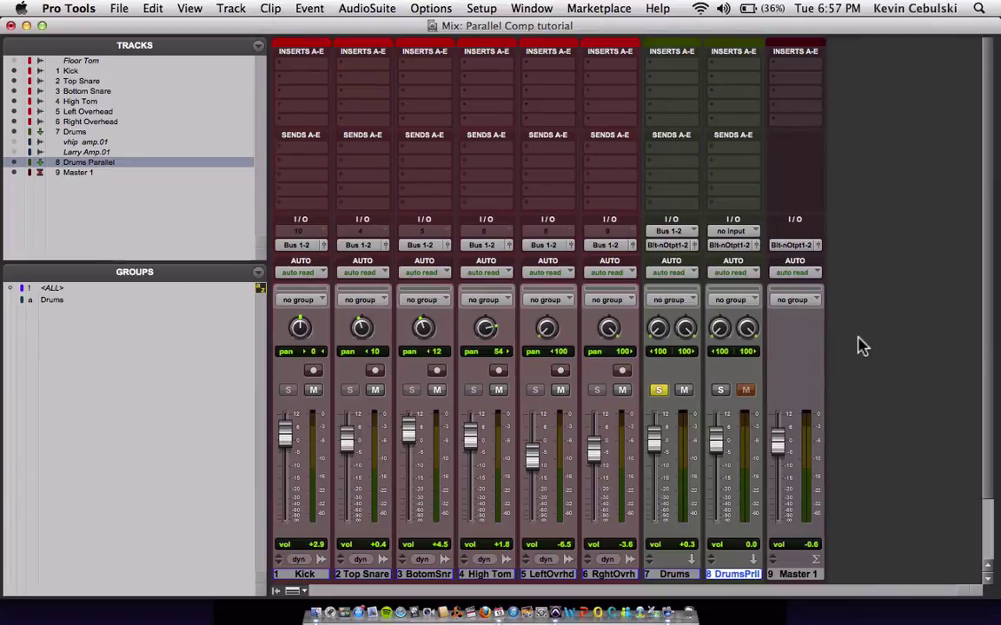
scroll(781, 295, down, 3)
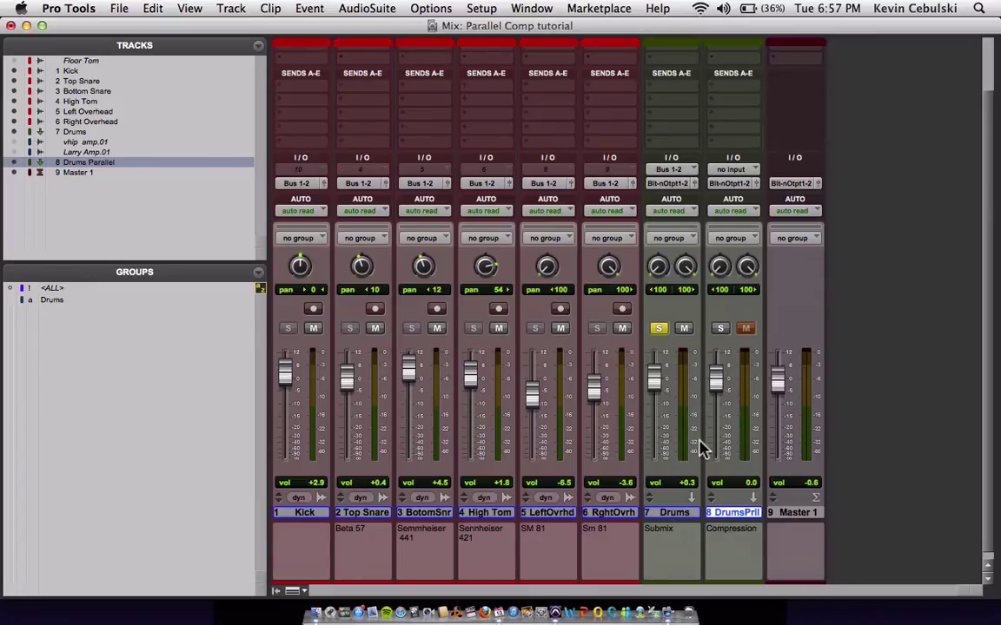
scroll(704, 447, up, 3)
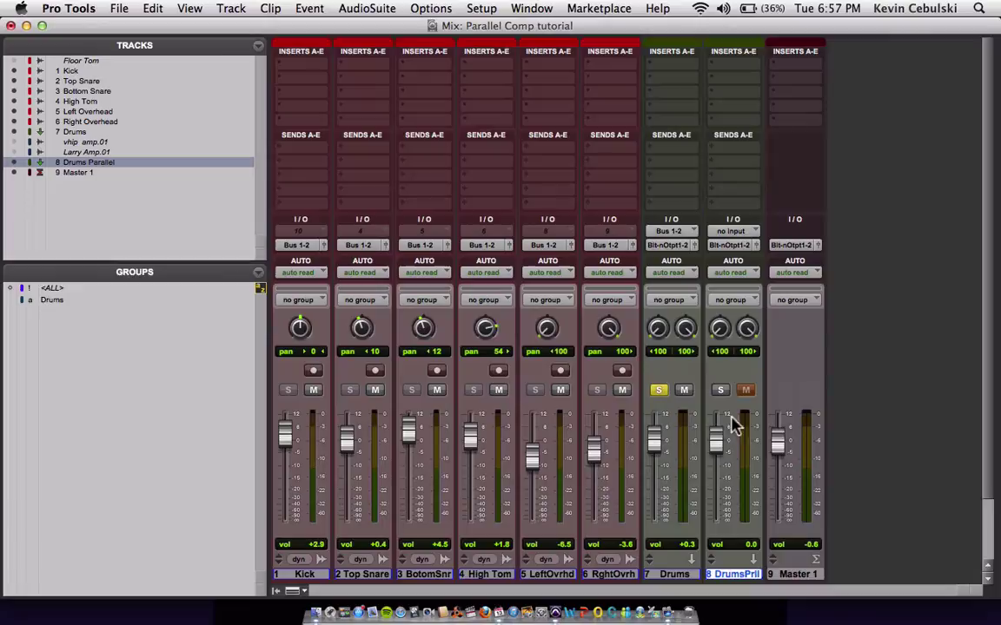
click(720, 390)
- Add a send from the Drums submix to Bus 3-4 at 0 dB
scroll(669, 513, down, 3)
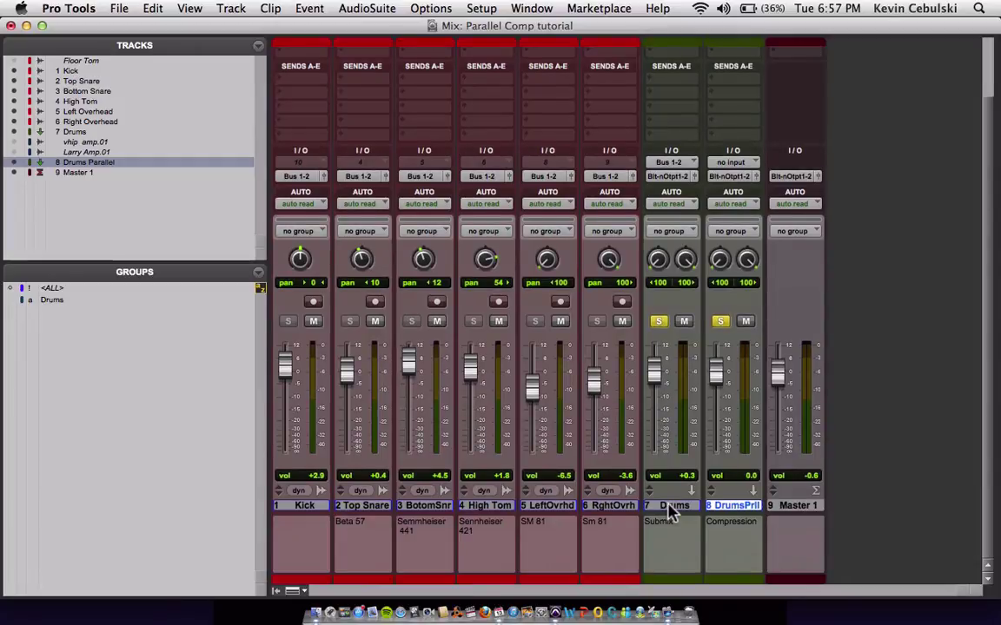
scroll(669, 513, up, 3)
click(658, 150)
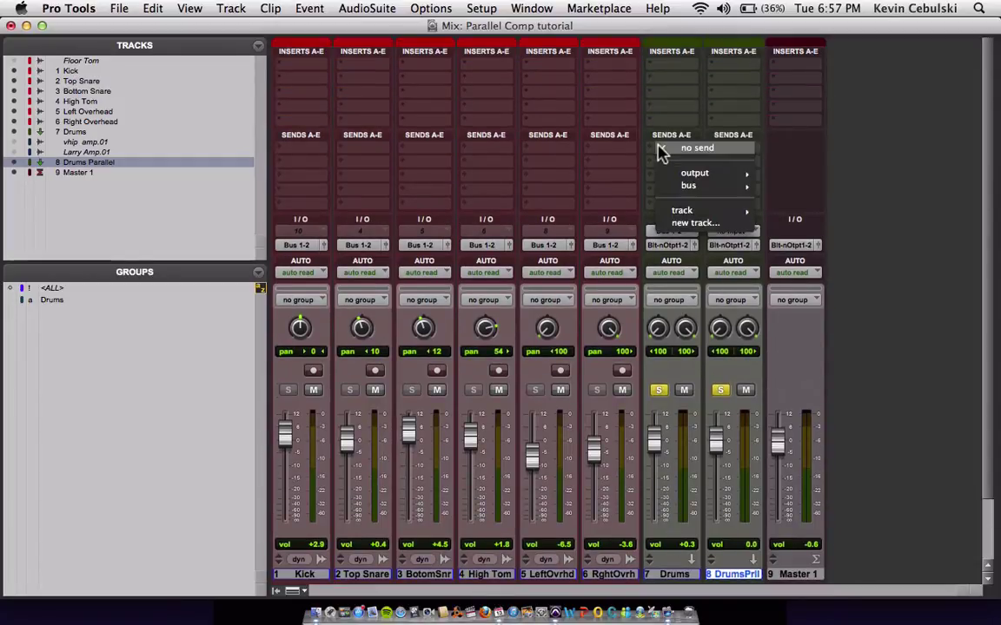
mouse_move(684, 191)
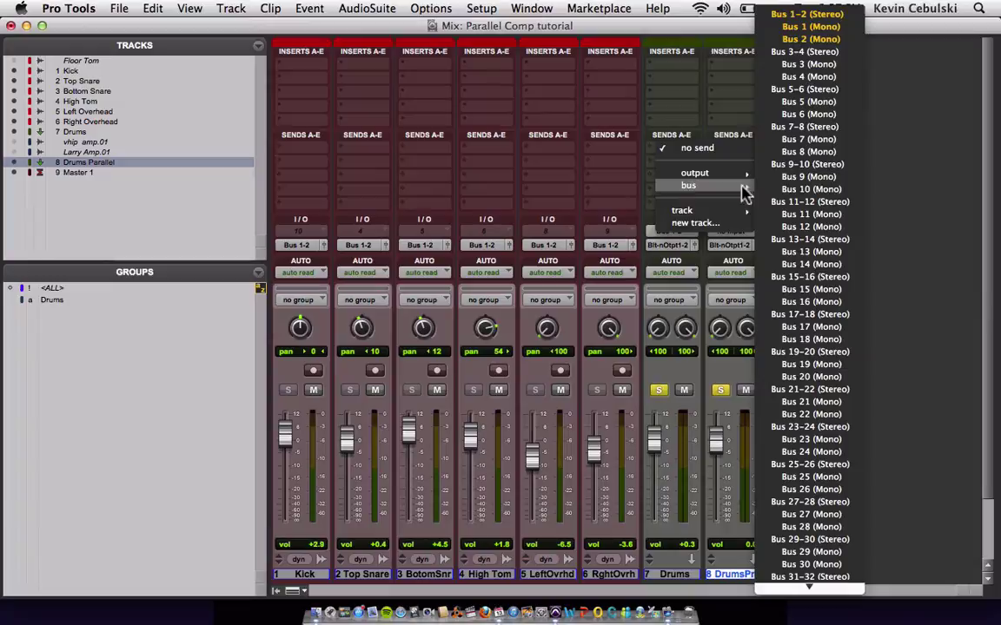
click(809, 53)
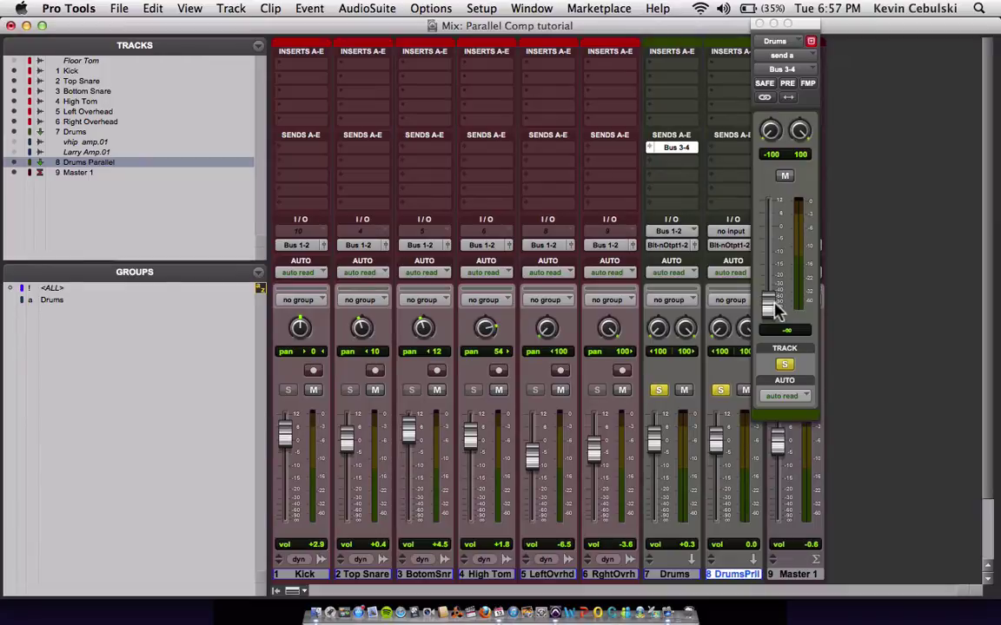
alt+click(771, 307)
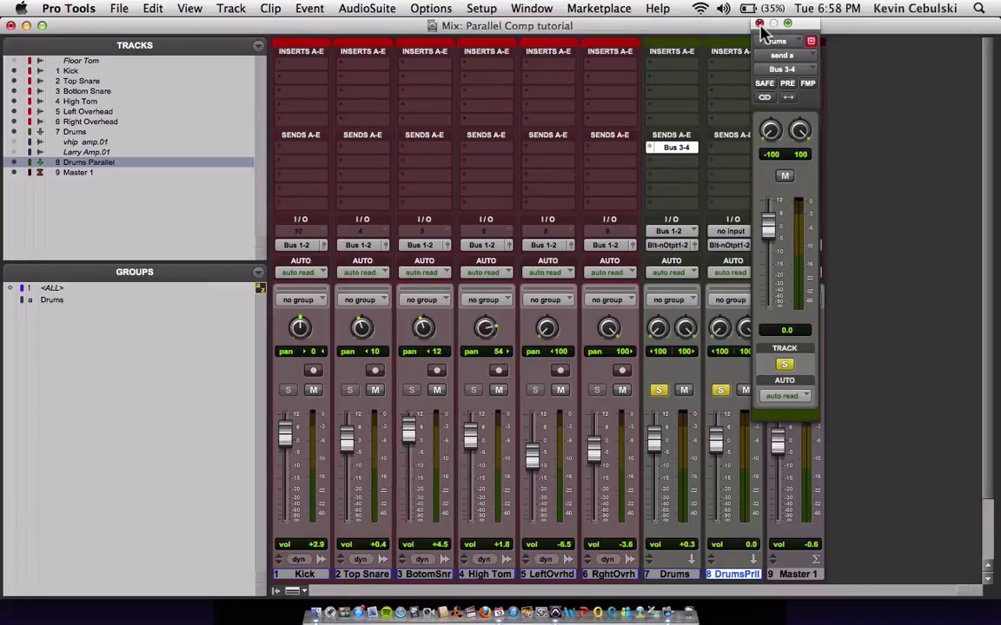
- Close the Drums send's floating window and check the mix window
click(759, 25)
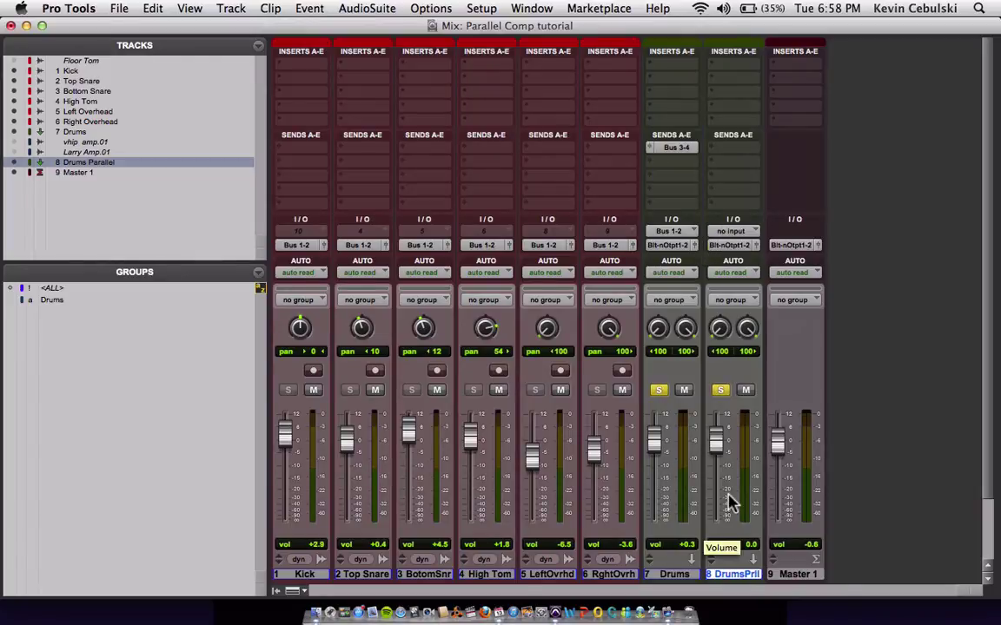
scroll(728, 502, down, 3)
scroll(743, 217, up, 3)
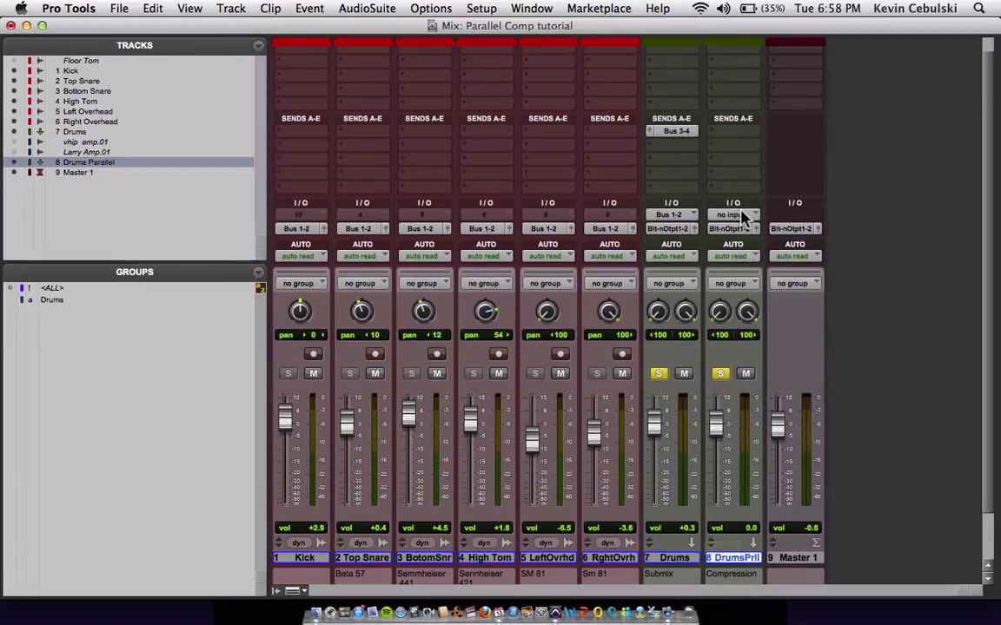
- Set the Drums Parallel aux input to Bus 3-4 (Stereo)
click(743, 216)
mouse_move(742, 251)
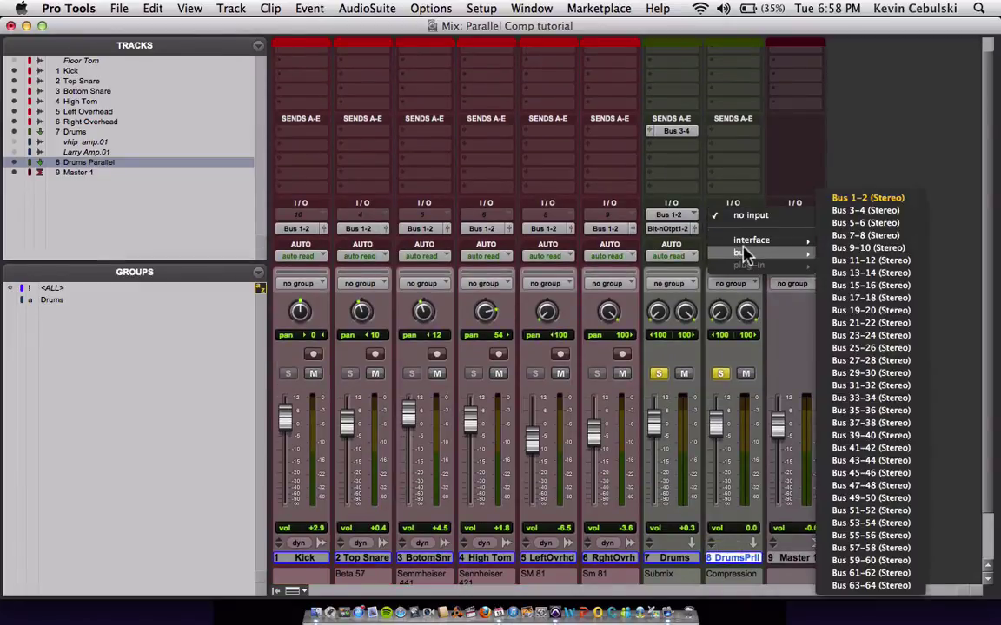
click(869, 211)
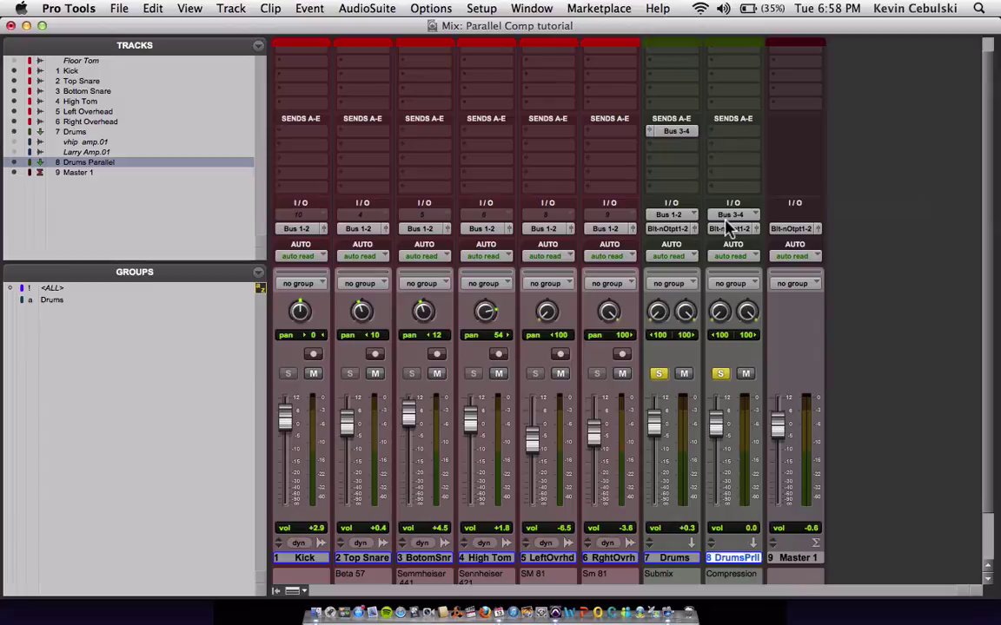
scroll(721, 330, up, 2)
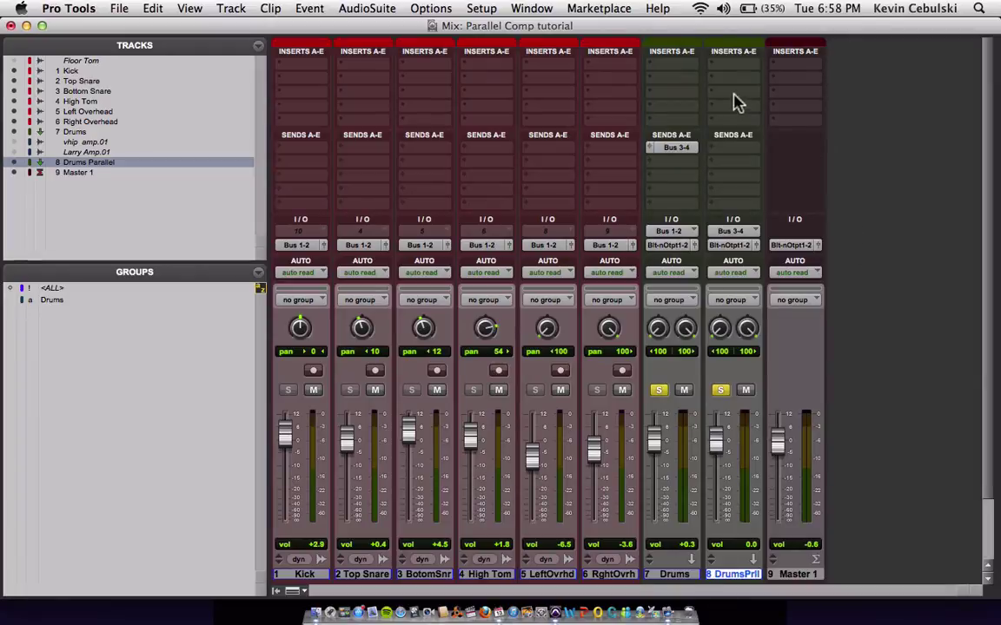
- Insert Compressor/Limiter Dyn3 on Drums Parallel's insert A, then take the track out of solo
click(721, 69)
mouse_move(747, 93)
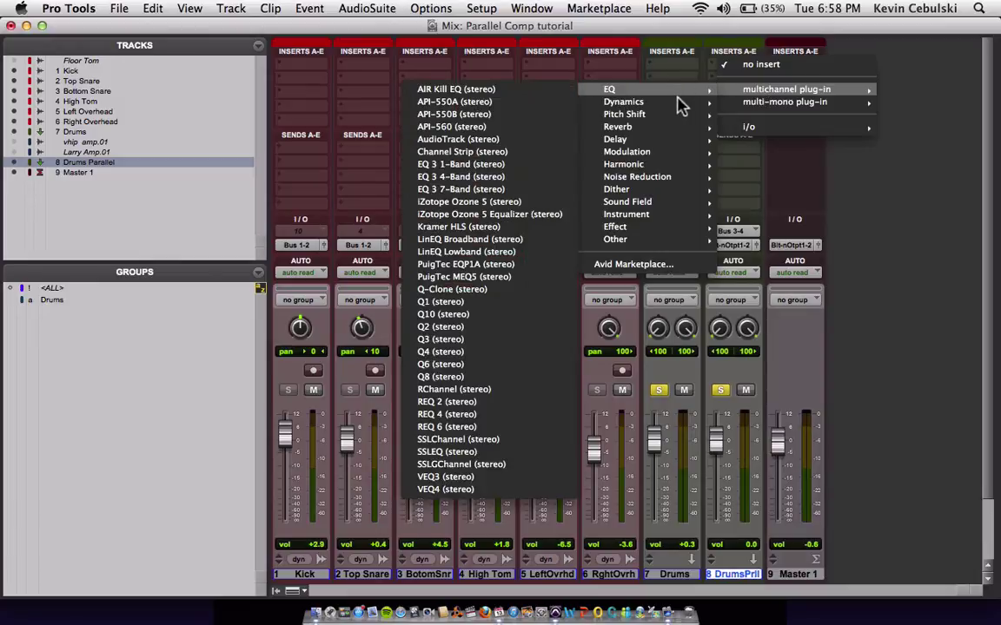
mouse_move(608, 104)
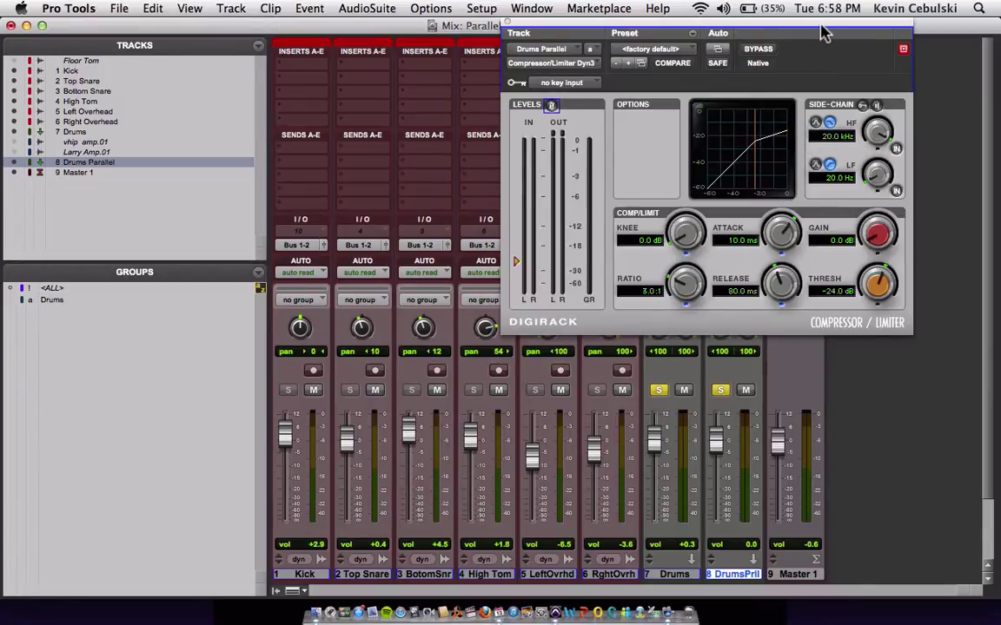
drag(825, 33, 440, 85)
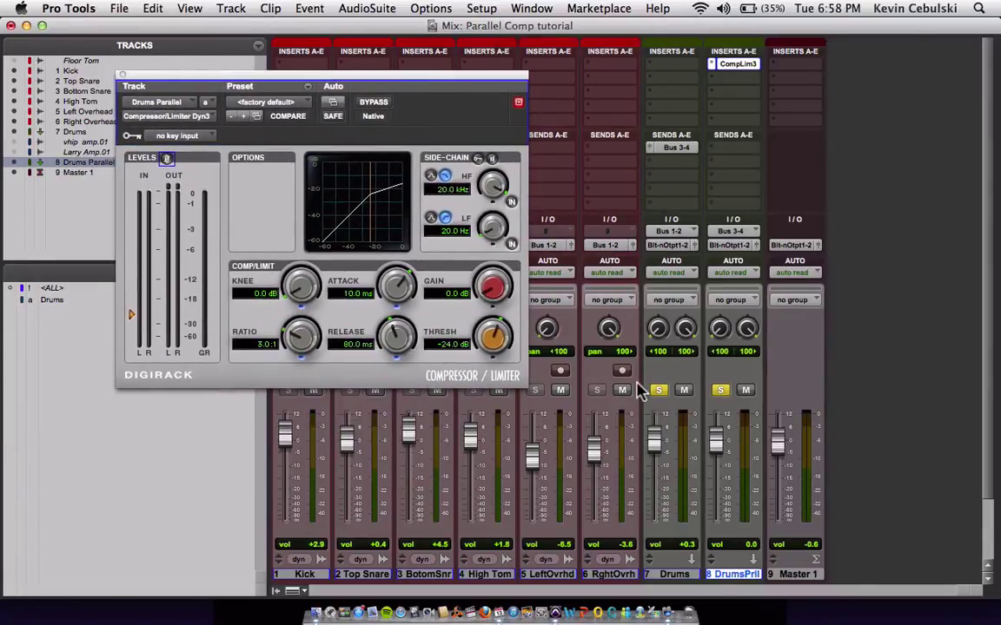
scroll(656, 451, down, 3)
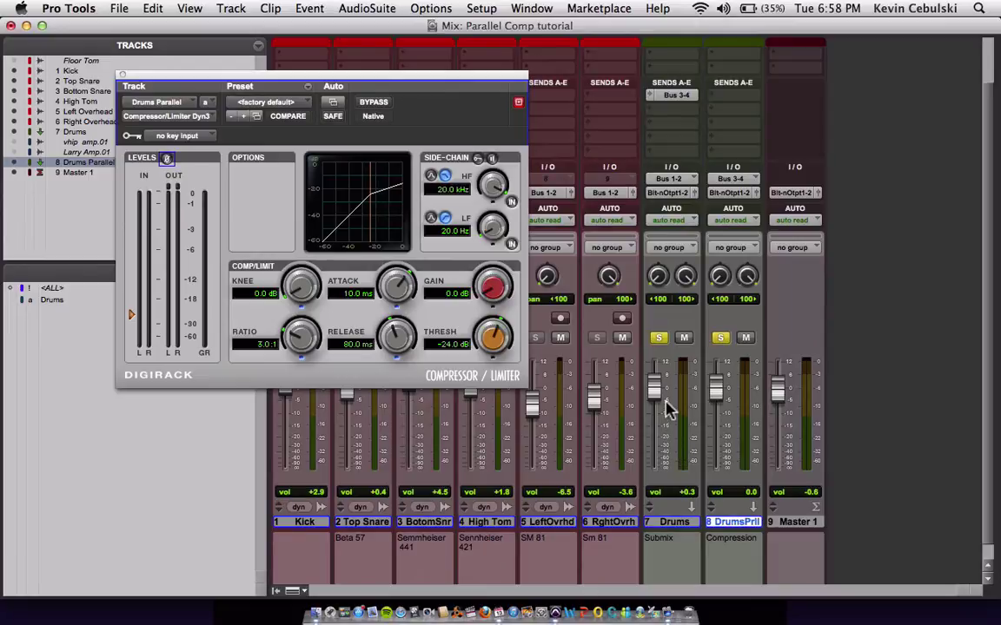
click(720, 338)
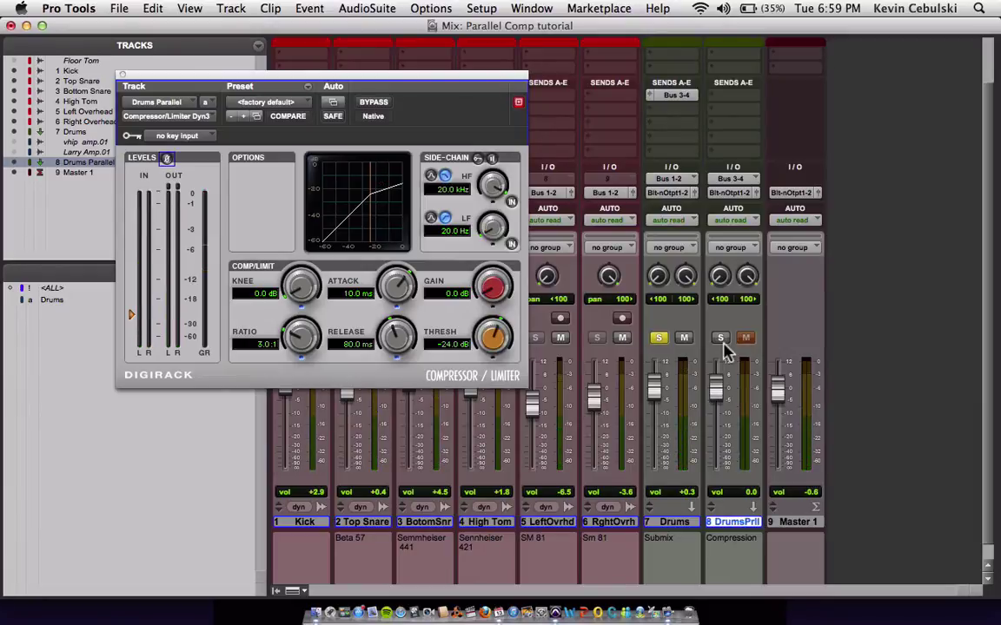
click(721, 338)
click(361, 103)
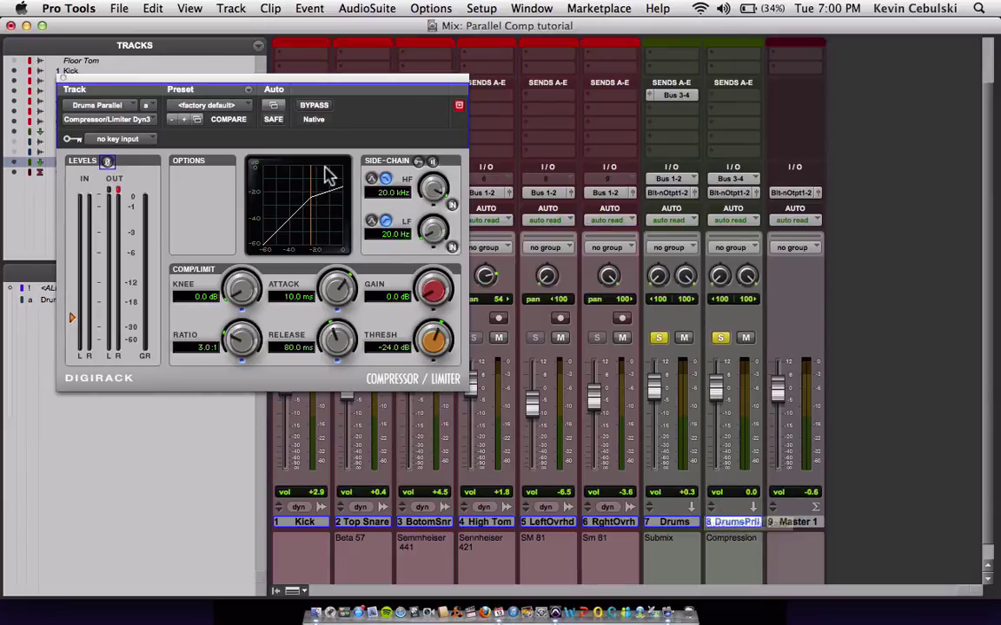
- Set the Drums Parallel Dyn3 compressor to an 18.9:1 ratio and −38.4 dB threshold
click(279, 77)
click(278, 80)
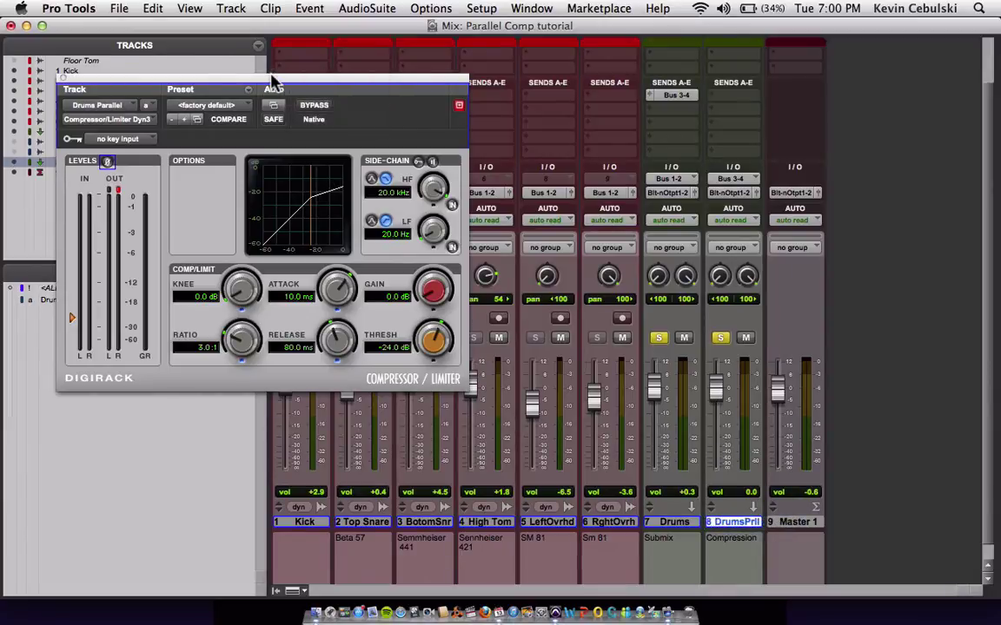
drag(273, 82, 273, 66)
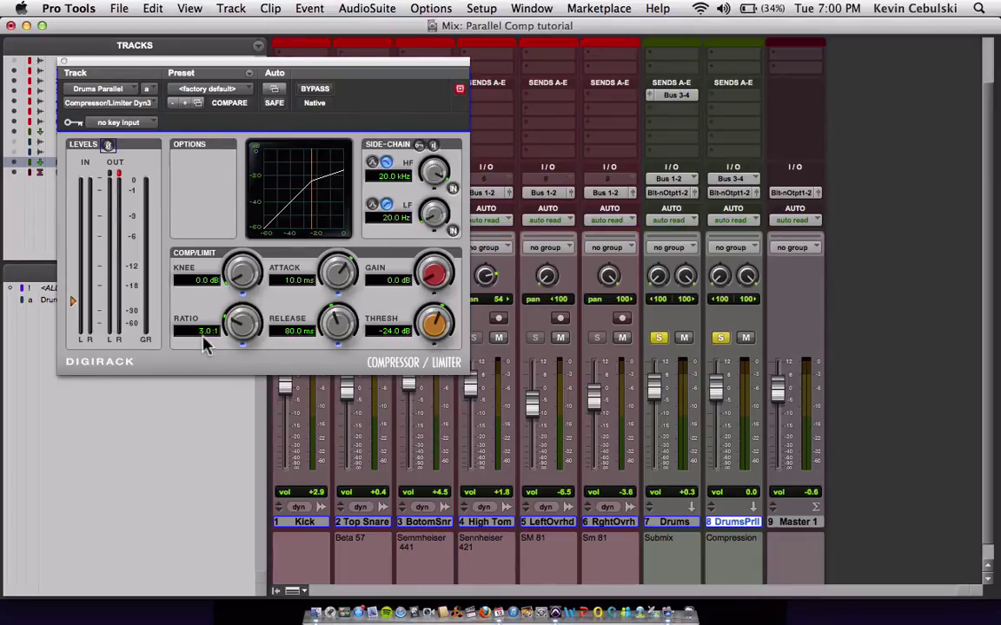
drag(248, 336, 213, 291)
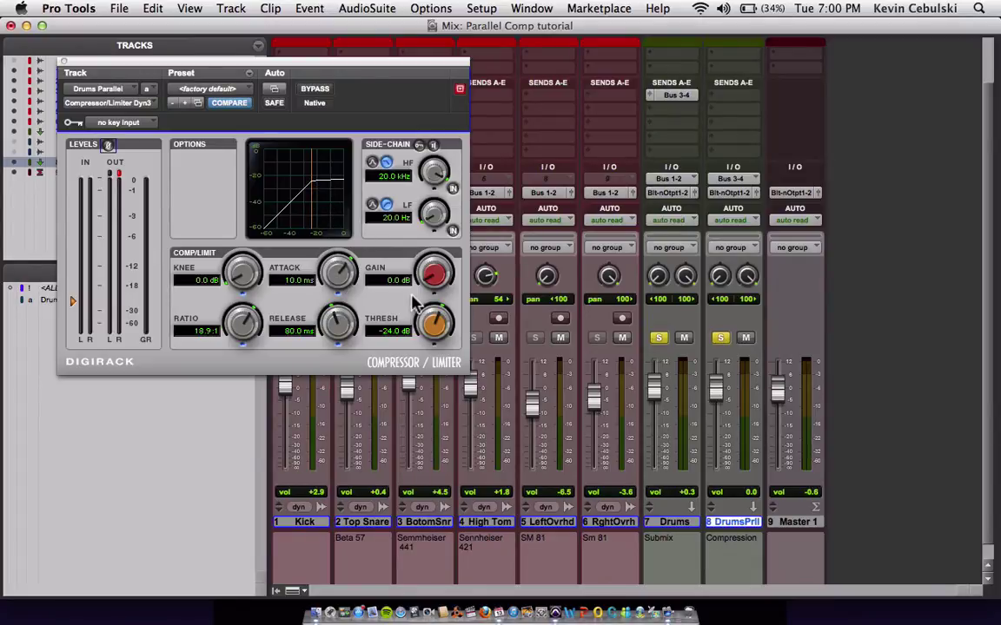
drag(438, 328, 452, 363)
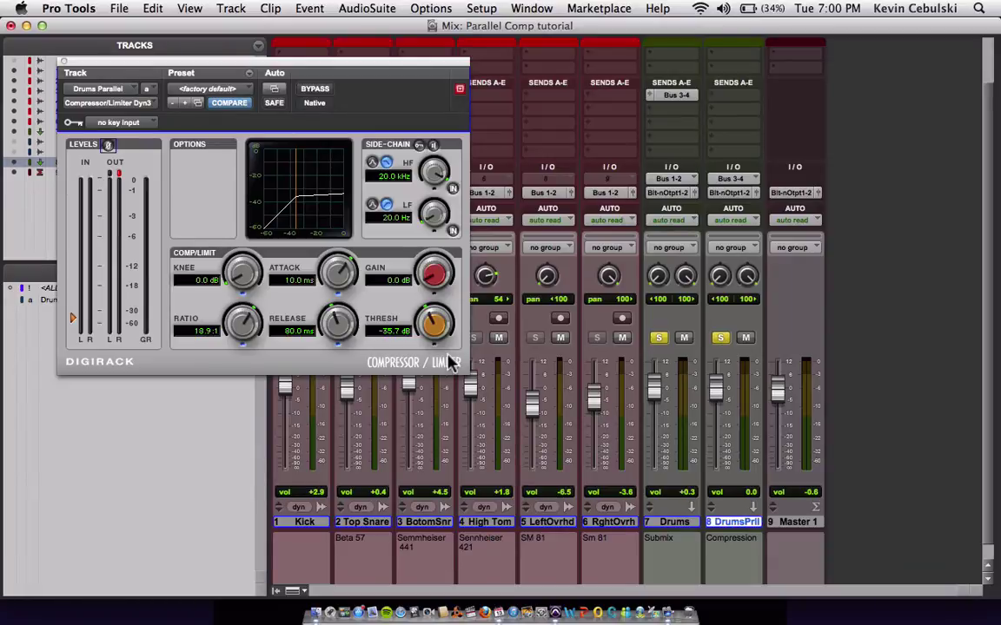
drag(451, 363, 402, 304)
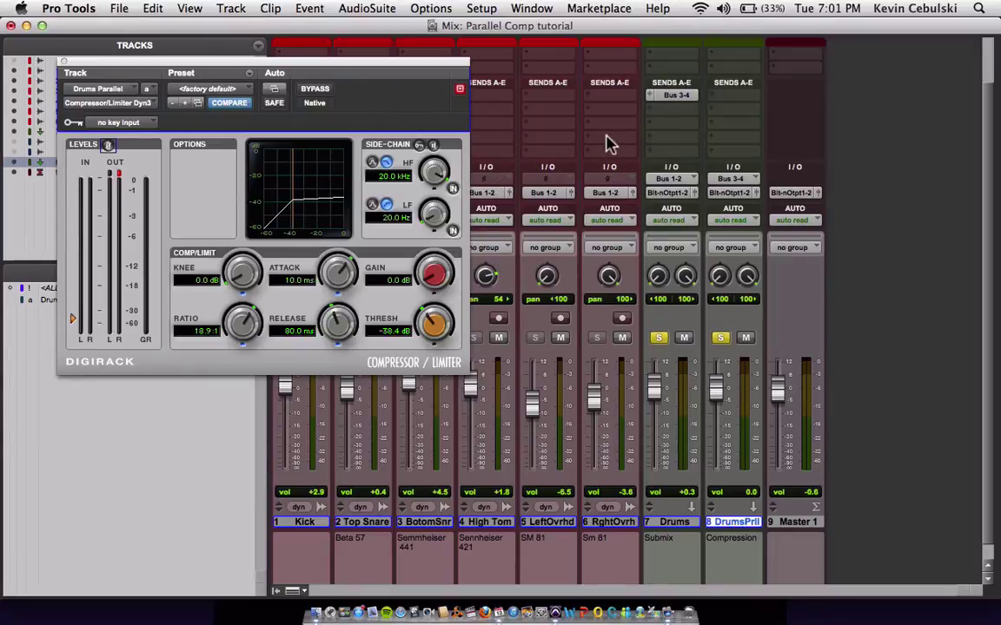
- Briefly silence Drums Parallel, then set its compressor to −30.3 dB threshold and 23.2:1 ratio
drag(264, 65, 303, 65)
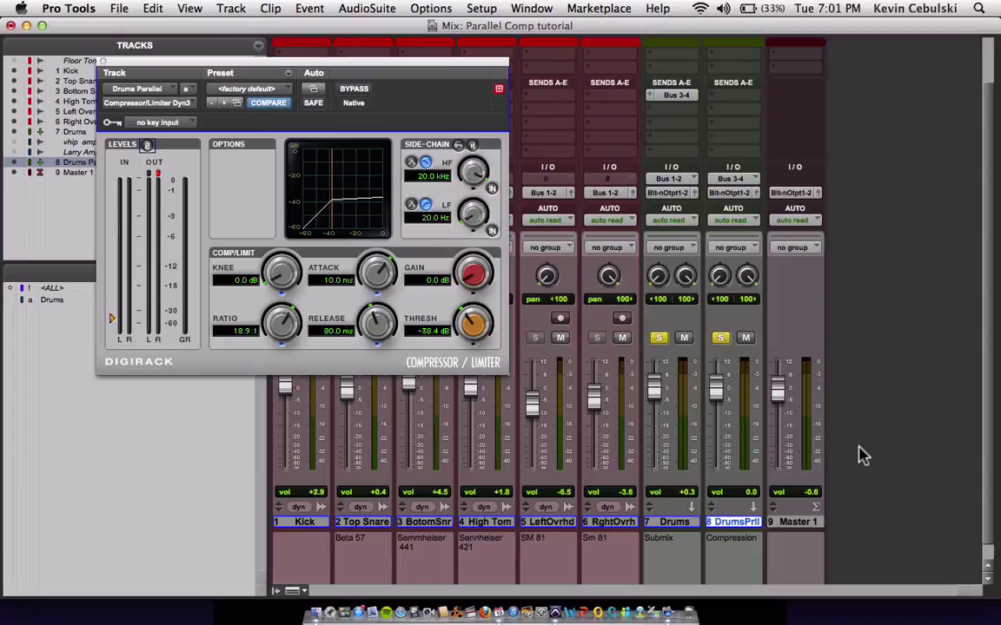
drag(719, 389, 710, 514)
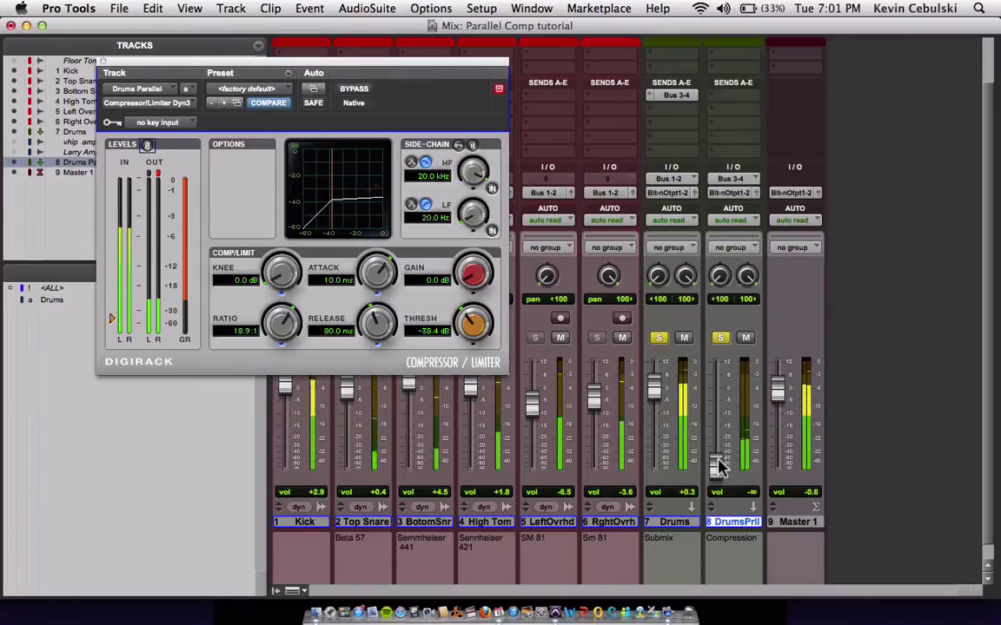
drag(719, 466, 715, 395)
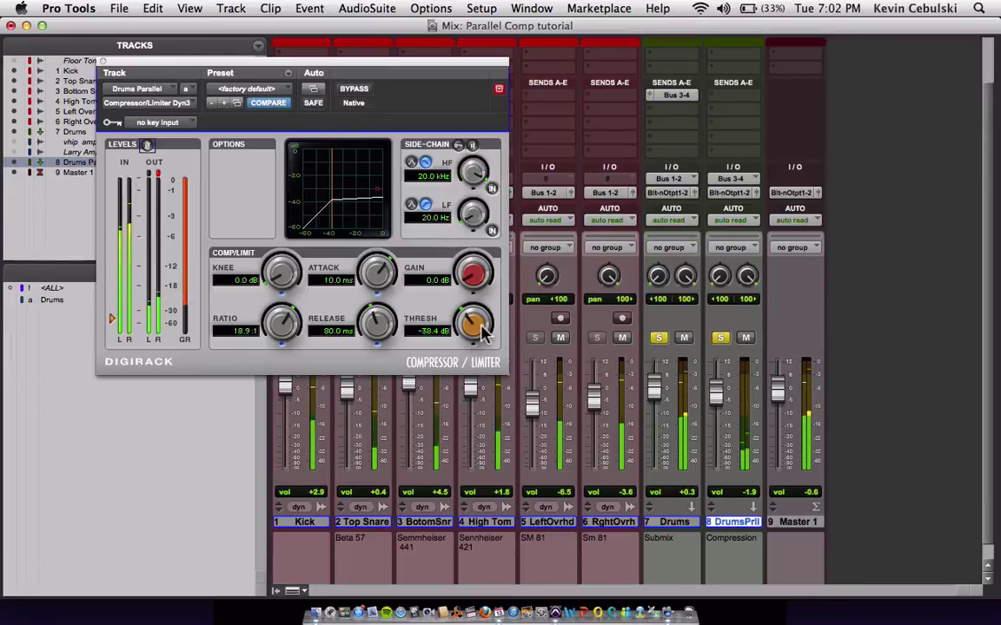
mouse_move(473, 324)
mouse_down()
mouse_move(484, 305)
mouse_move(474, 340)
mouse_move(470, 328)
mouse_move(464, 339)
mouse_up()
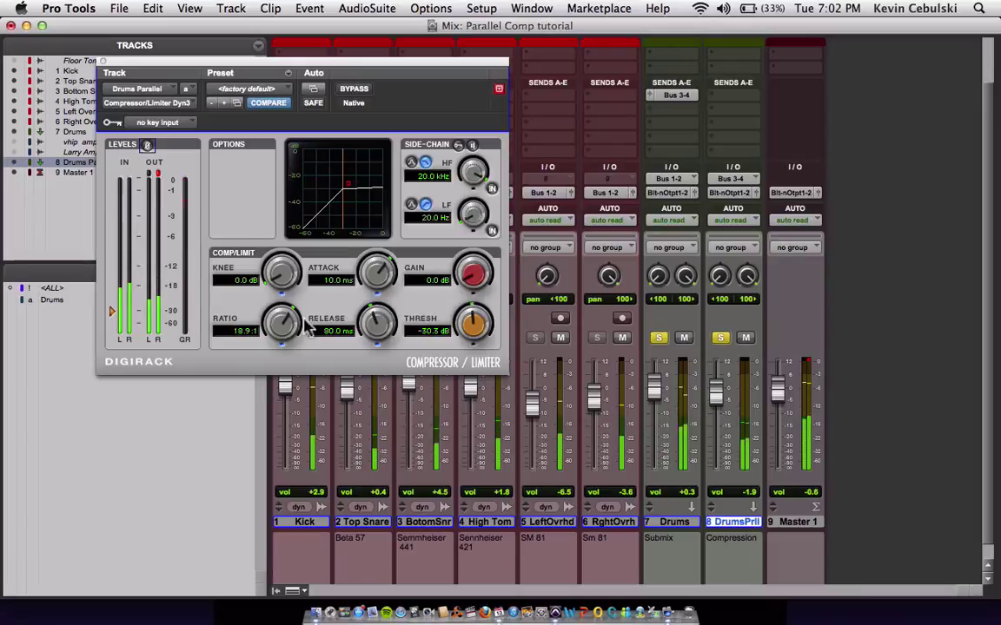
drag(268, 319, 274, 316)
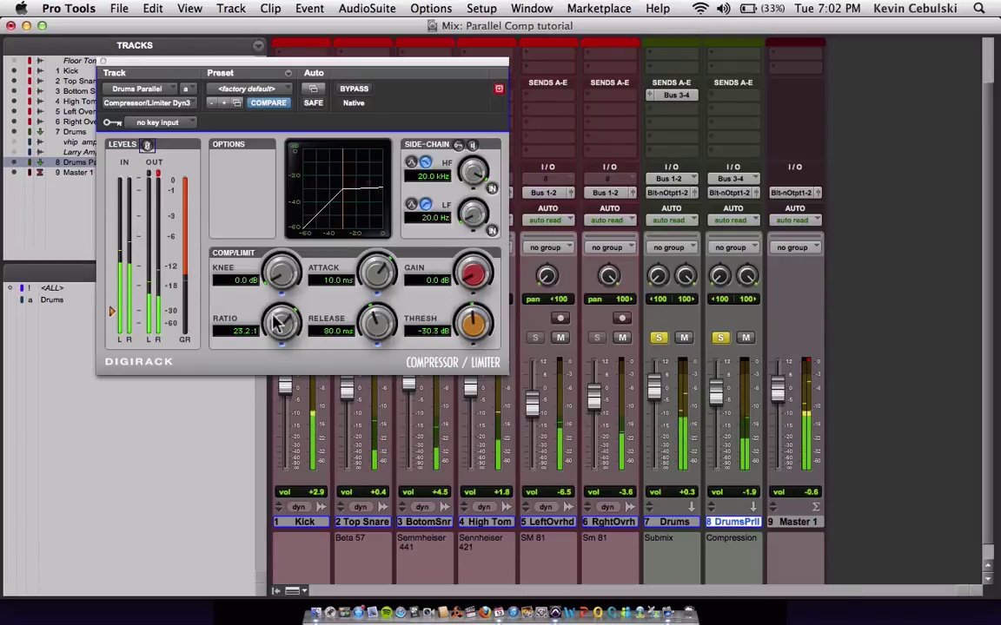
- Raise the Drums Parallel fader above unity to +2.5 dB
drag(714, 396, 714, 389)
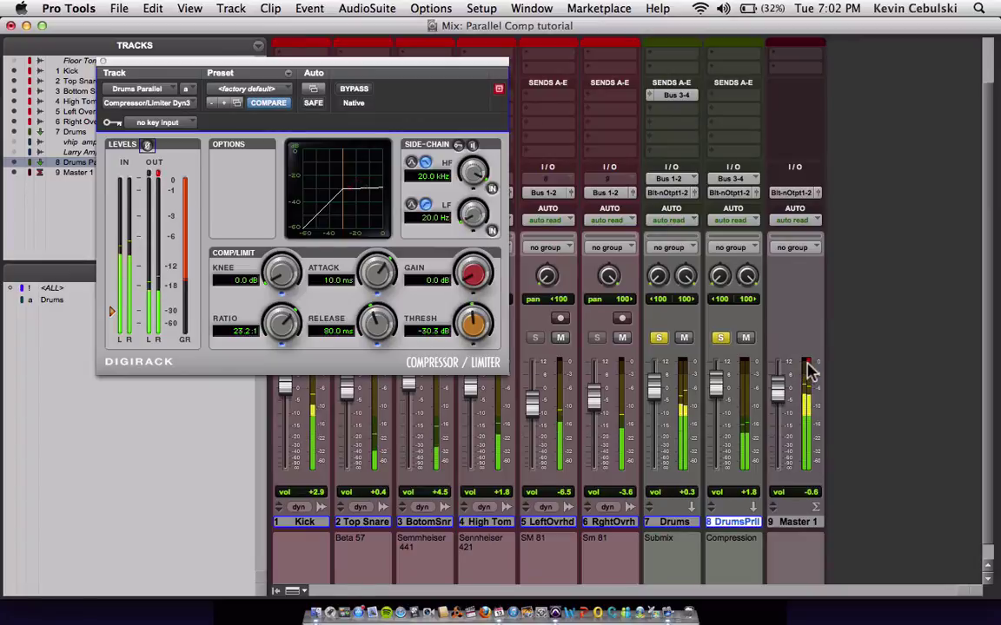
drag(719, 388, 717, 383)
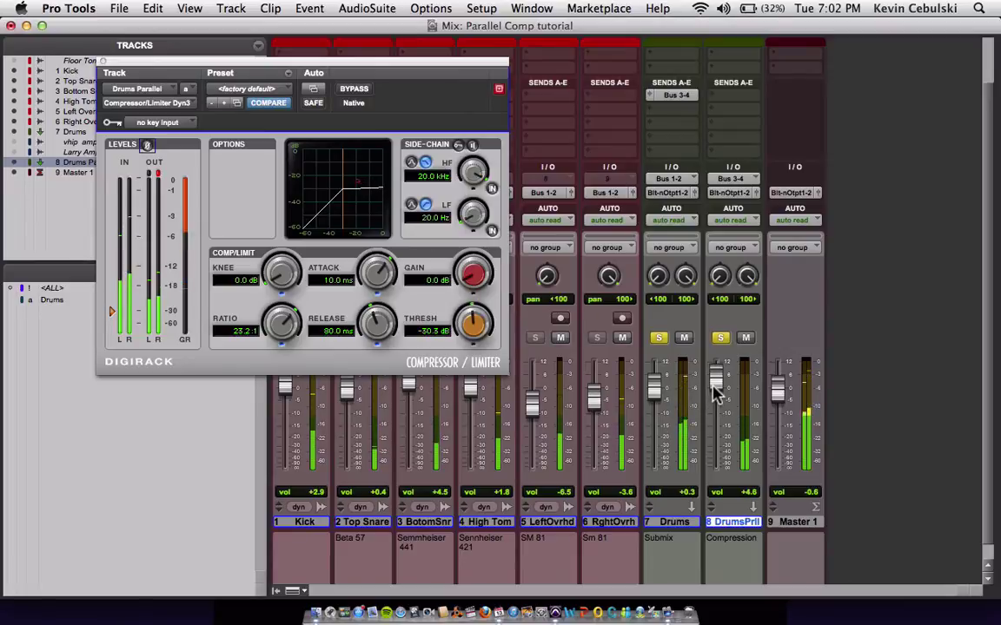
drag(714, 397, 714, 398)
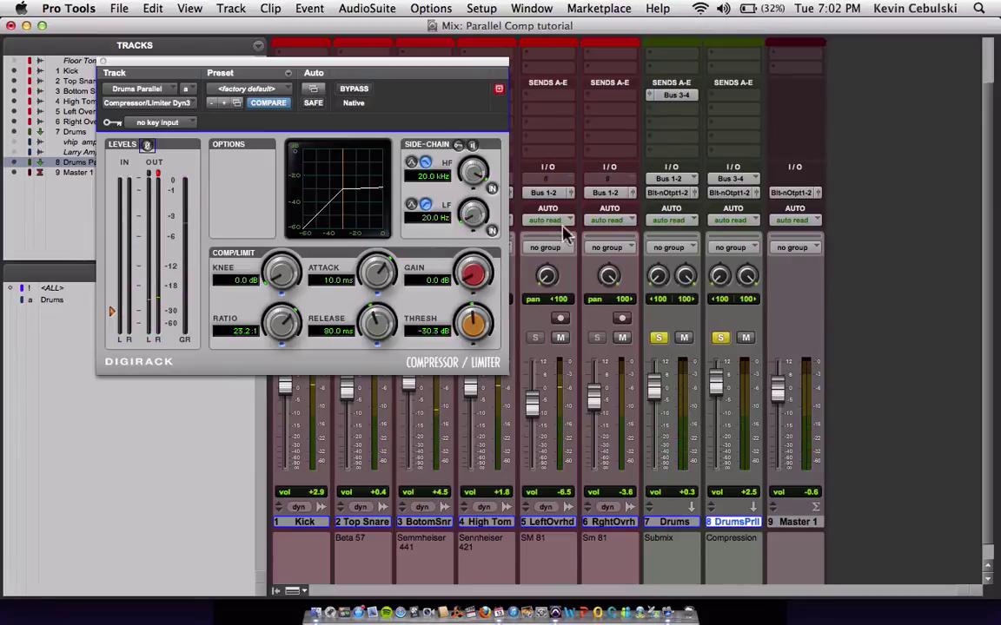
drag(341, 68, 265, 70)
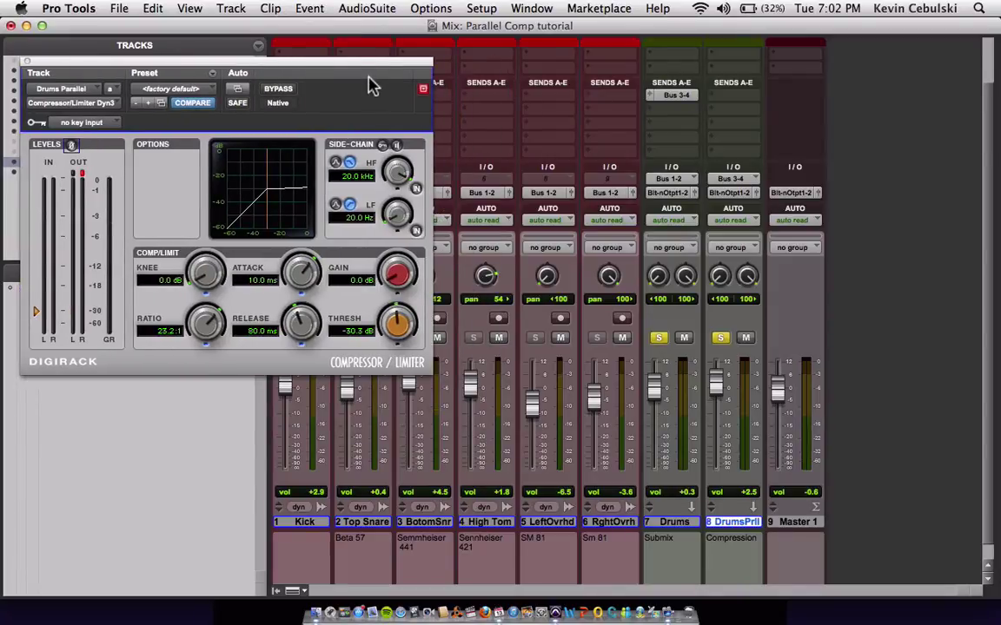
drag(355, 70, 380, 94)
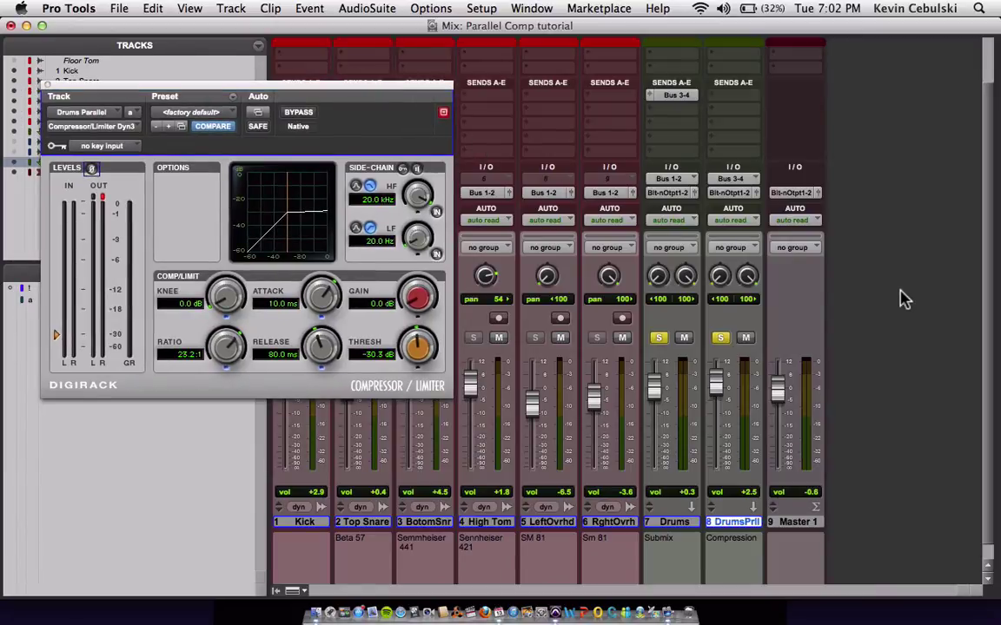
scroll(903, 298, up, 2)
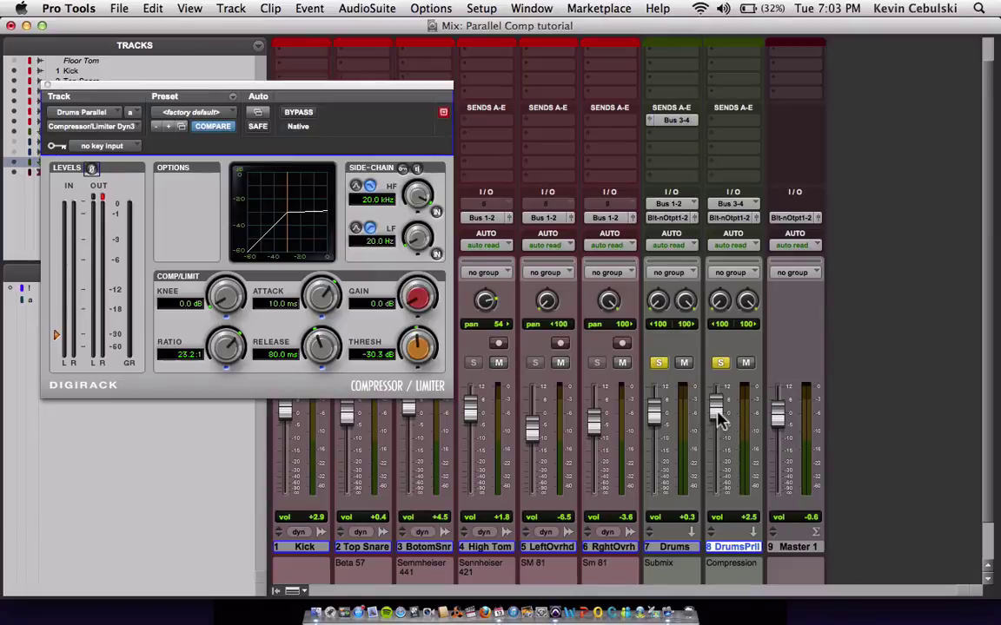
- Set the Drums submix fader to −1.0 dB and the Drums Parallel fader to +2.5 dB
drag(717, 412, 717, 417)
drag(726, 424, 658, 416)
alt+click(718, 427)
drag(721, 419, 722, 419)
drag(658, 412, 656, 413)
scroll(645, 149, up, 2)
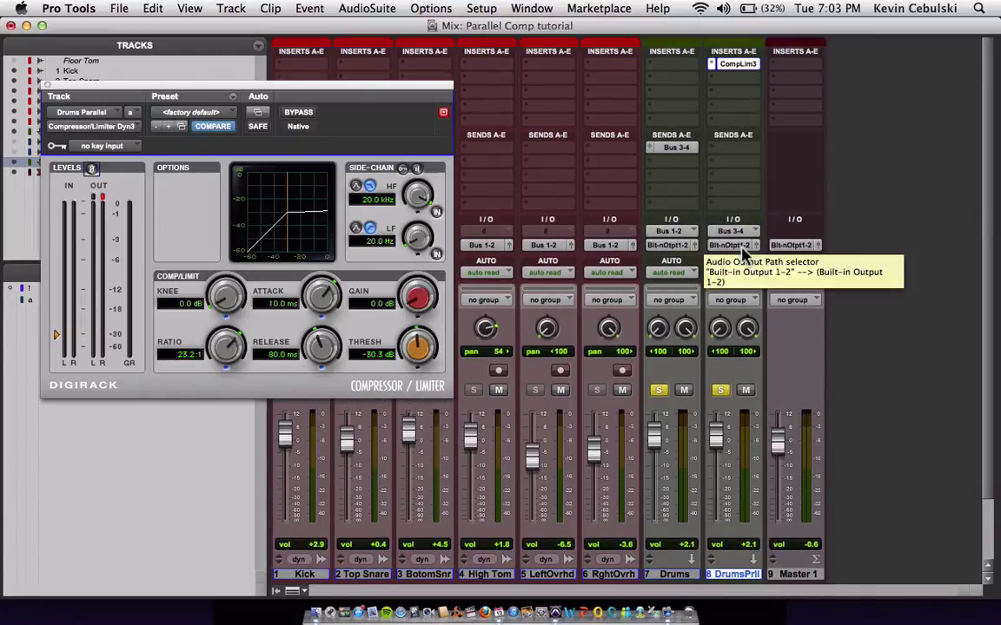
drag(655, 438, 657, 448)
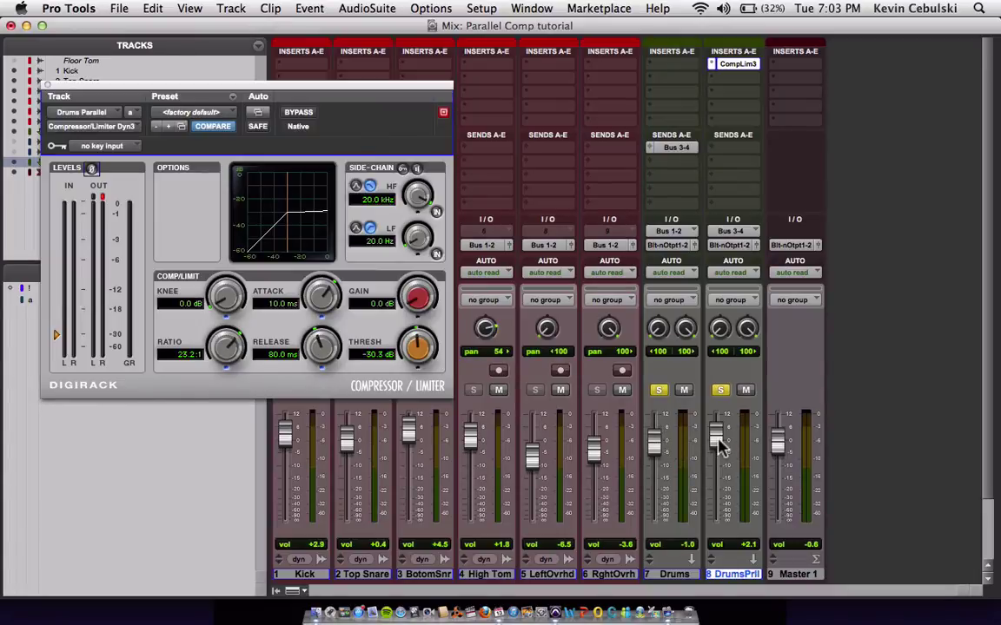
drag(719, 446, 720, 444)
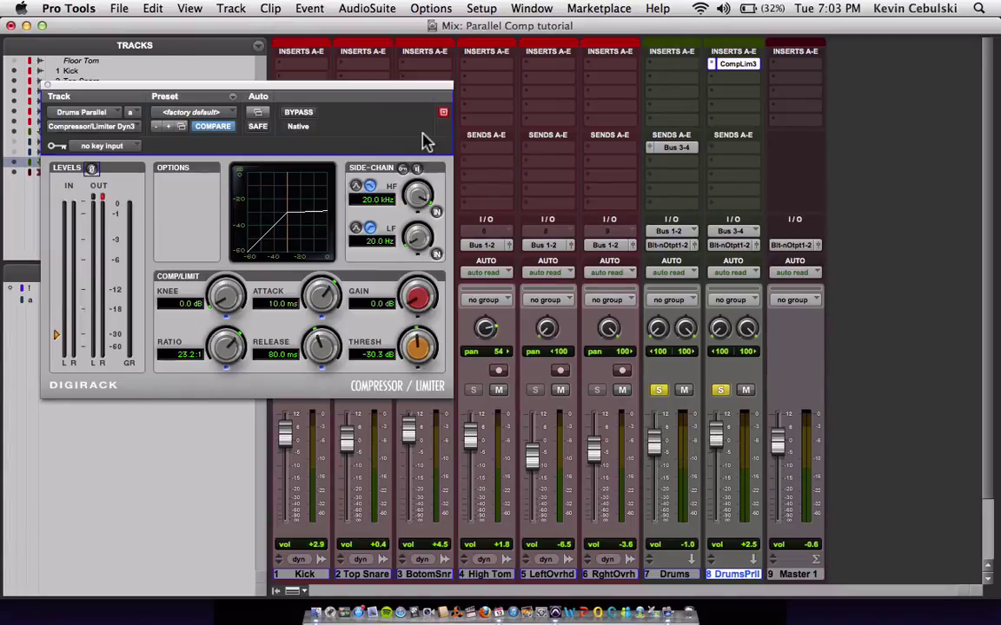
drag(357, 88, 395, 89)
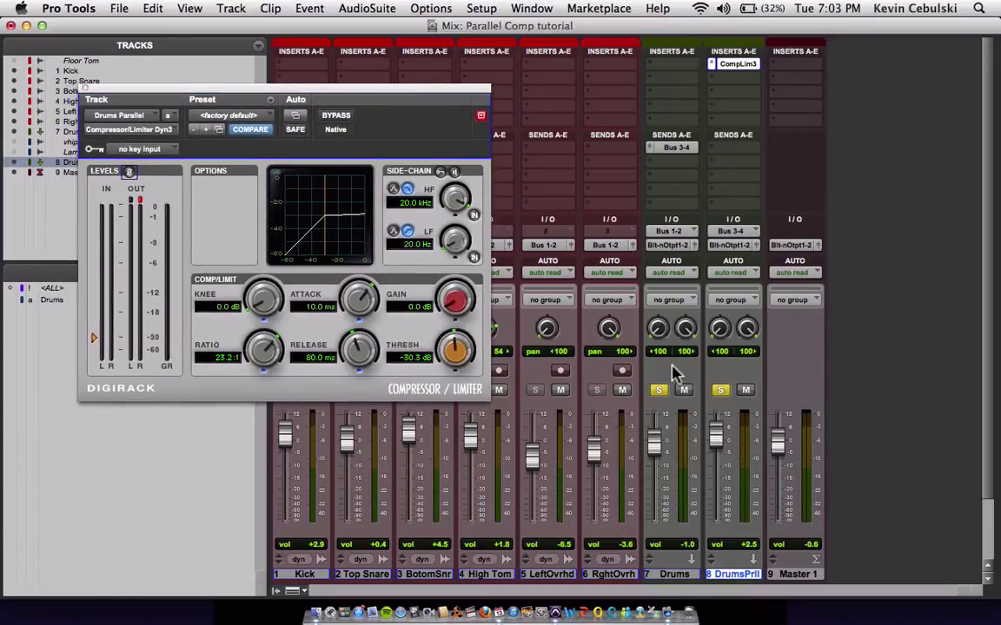